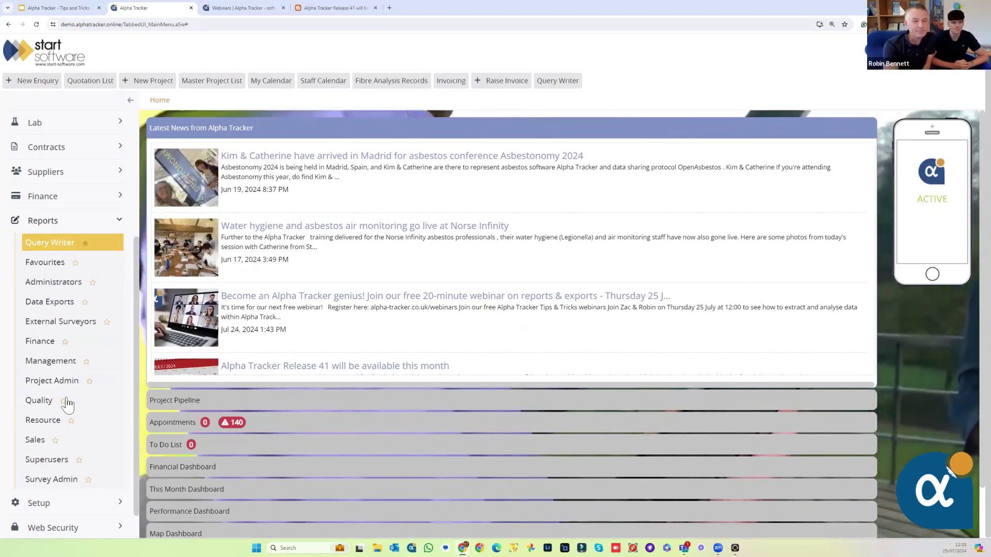
# - Open the Administrators reports and run the Active client list report on screen
pyautogui.click(57, 282)
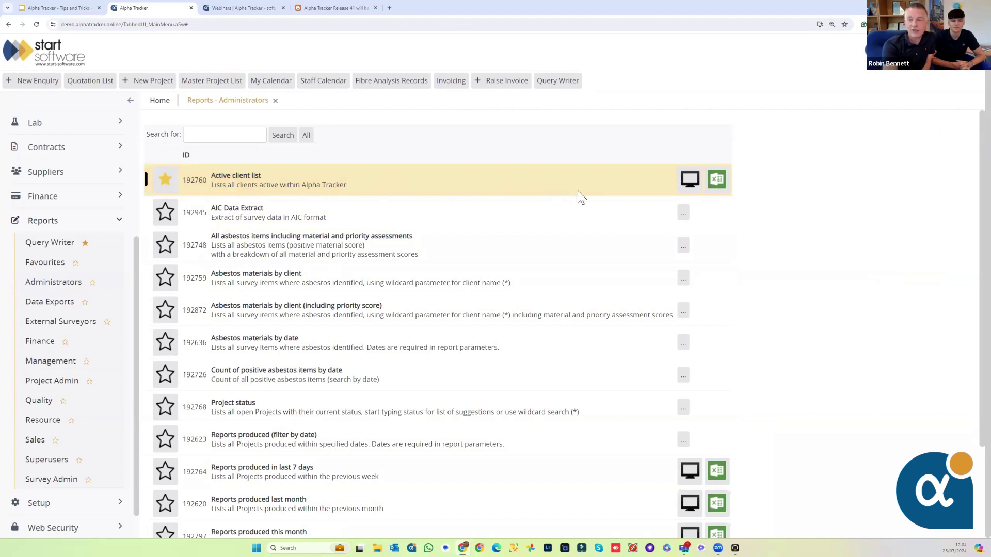
pyautogui.click(690, 179)
pyautogui.scroll(-5, 551, 229)
pyautogui.scroll(-3, 552, 235)
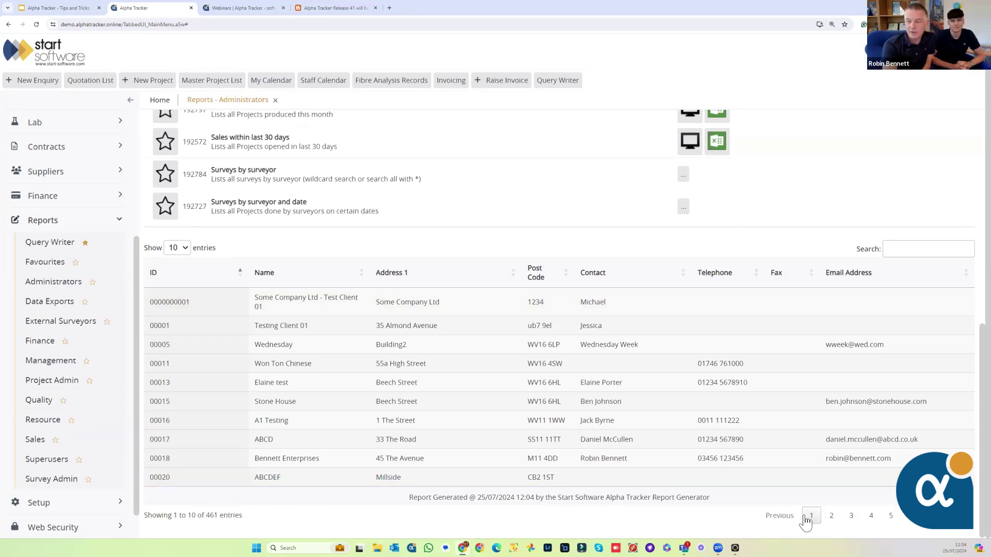
# - Set the Active client list results to show 50 entries per page and look through them
pyautogui.click(186, 253)
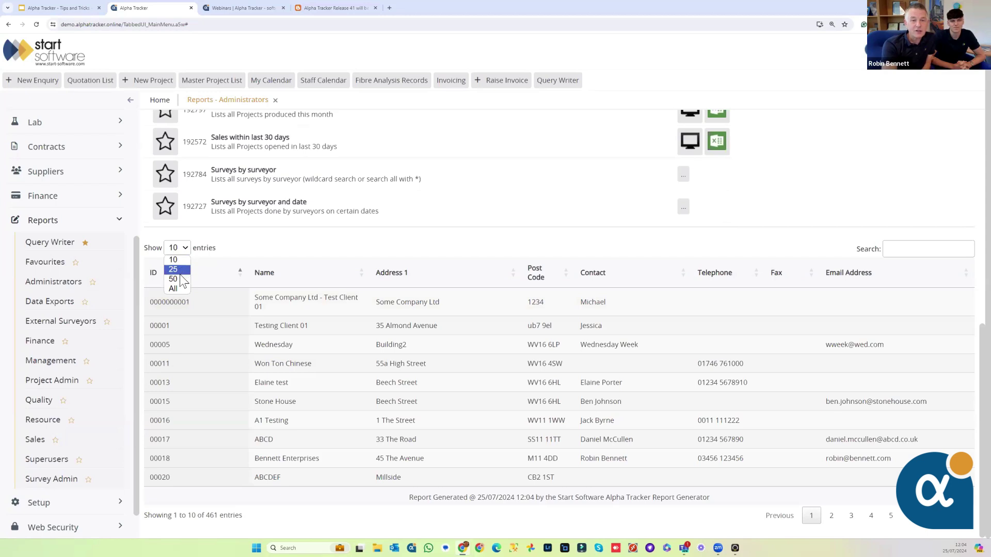
pyautogui.click(181, 277)
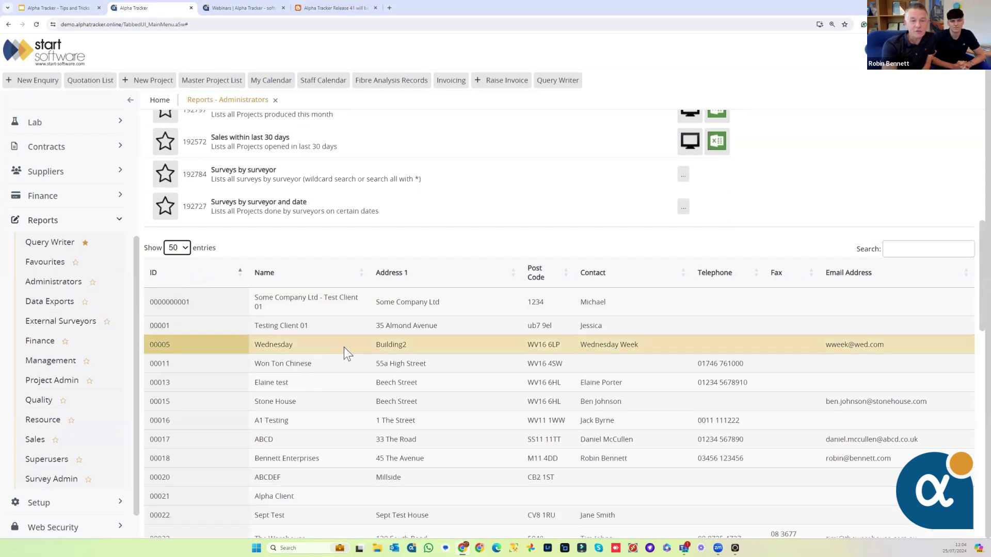
pyautogui.scroll(-5, 343, 346)
pyautogui.scroll(5, 341, 338)
pyautogui.scroll(3, 277, 272)
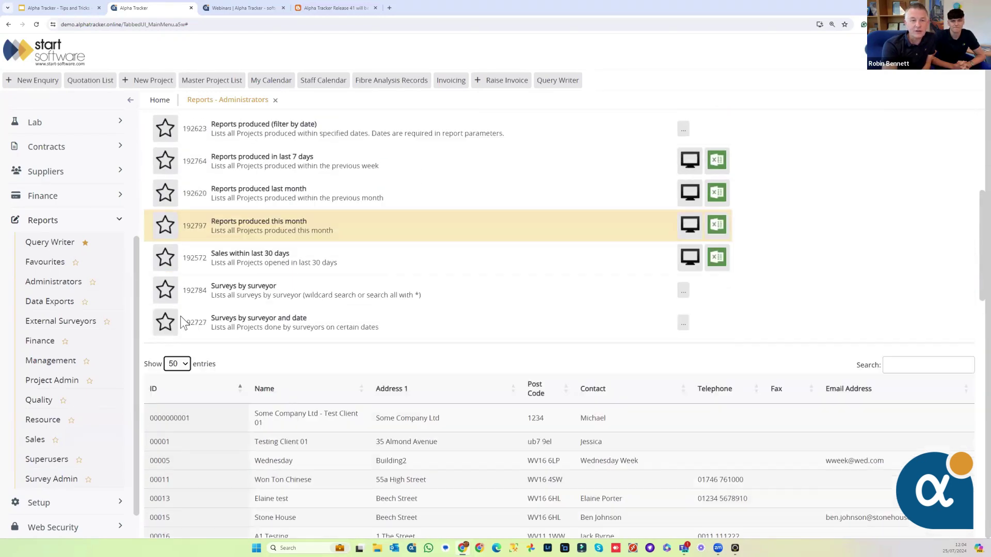
# - Show all entries of the client list results at once, and return the list to 10 entries per page
pyautogui.click(178, 364)
pyautogui.click(176, 405)
pyautogui.scroll(-5, 302, 388)
pyautogui.scroll(-3, 421, 354)
pyautogui.scroll(7, 310, 331)
pyautogui.click(177, 325)
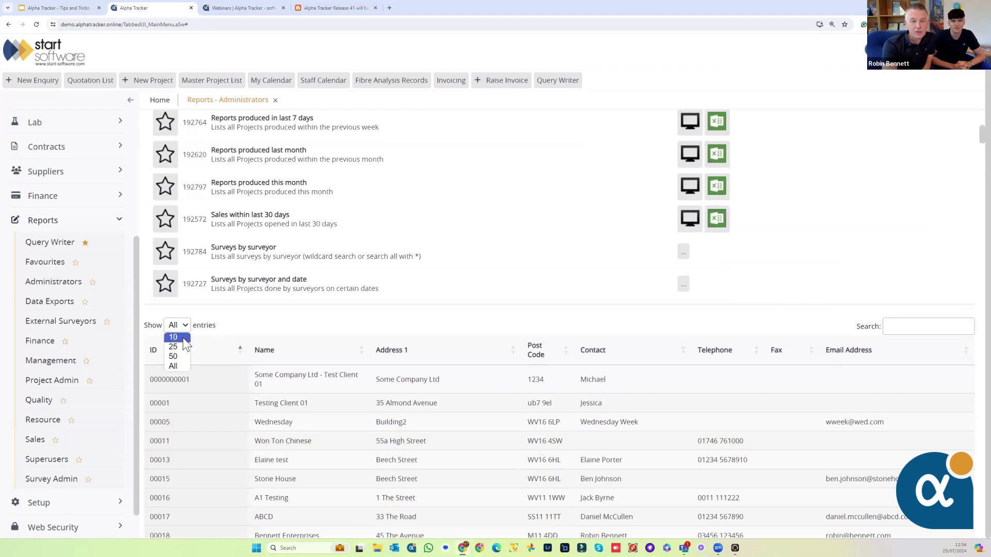
pyautogui.click(182, 339)
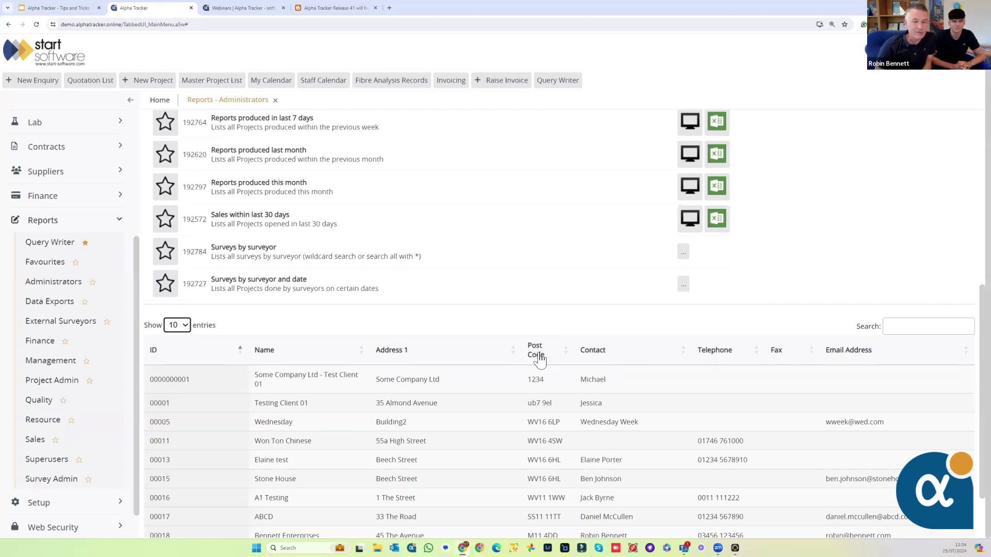
# - Sort the client list results by Name, by Address 1 and by Post Code in both directions
pyautogui.click(265, 355)
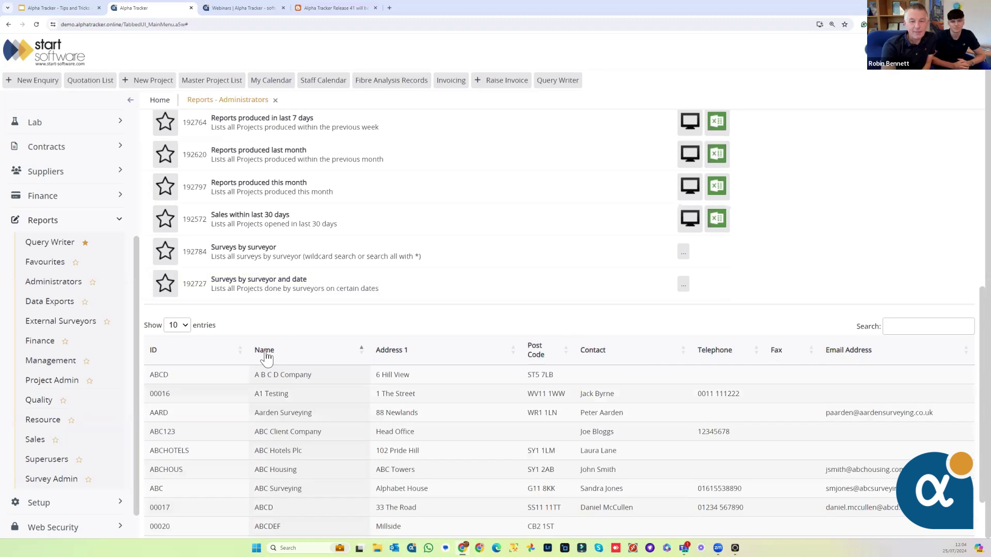
pyautogui.click(461, 362)
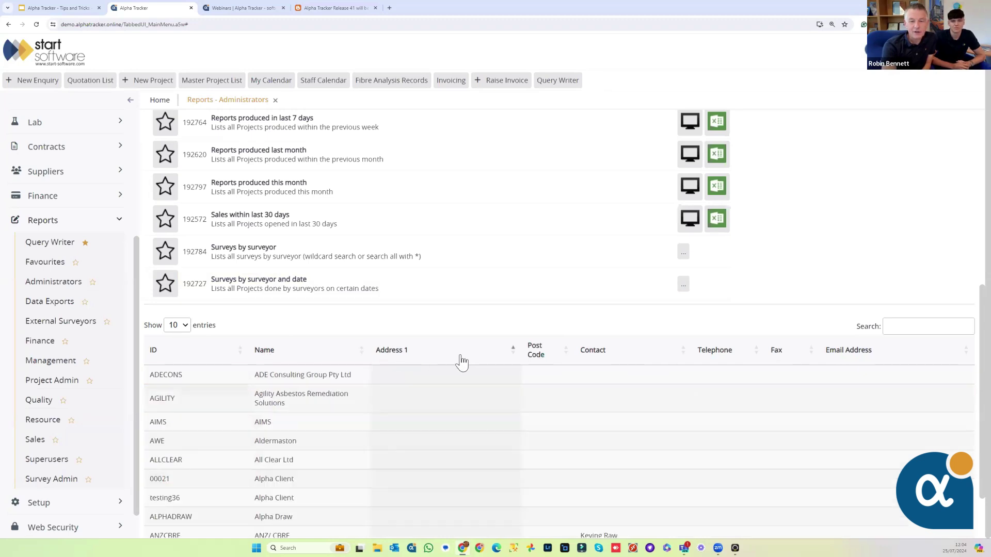
pyautogui.click(534, 357)
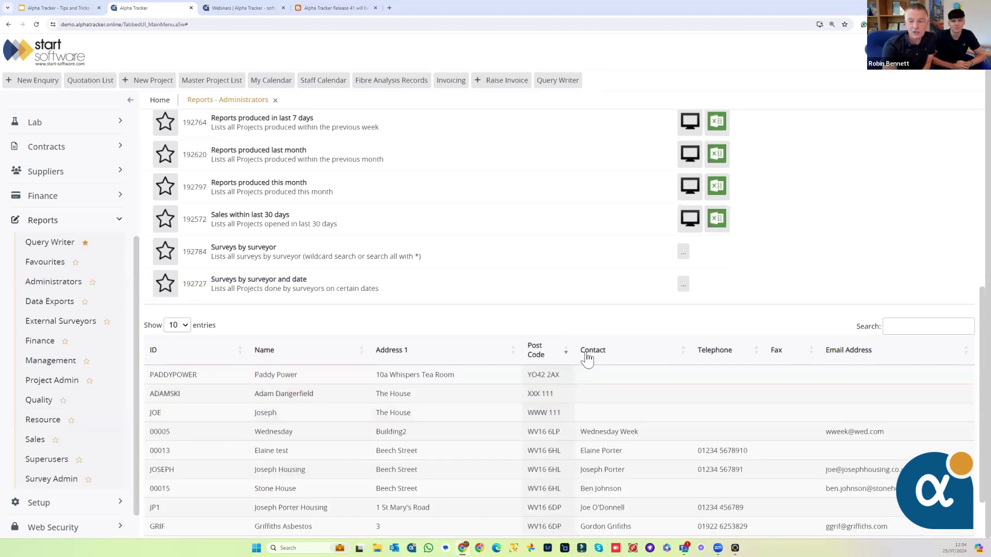
pyautogui.click(534, 356)
pyautogui.click(533, 355)
# - Sort the client list results by Name in ascending order
pyautogui.click(267, 356)
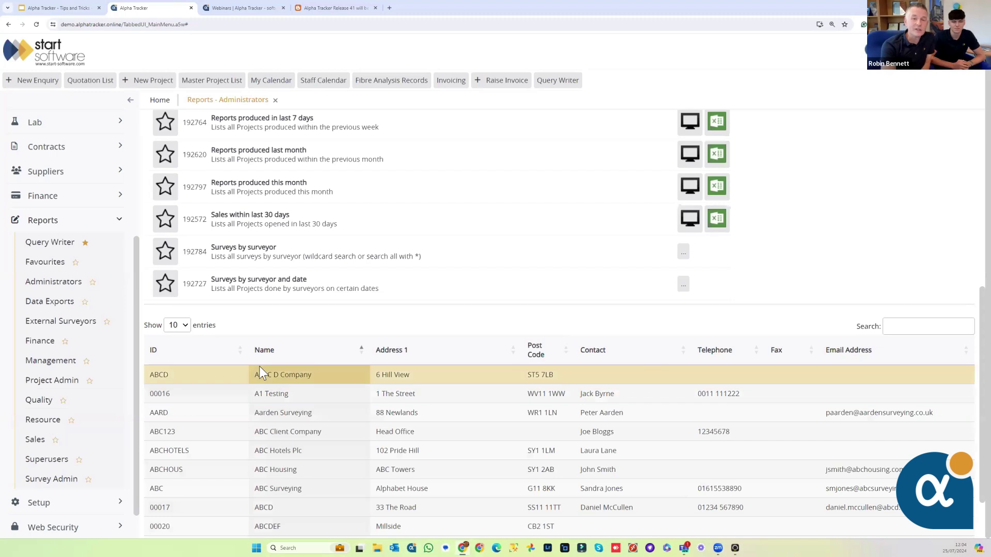
pyautogui.click(272, 356)
pyautogui.click(270, 356)
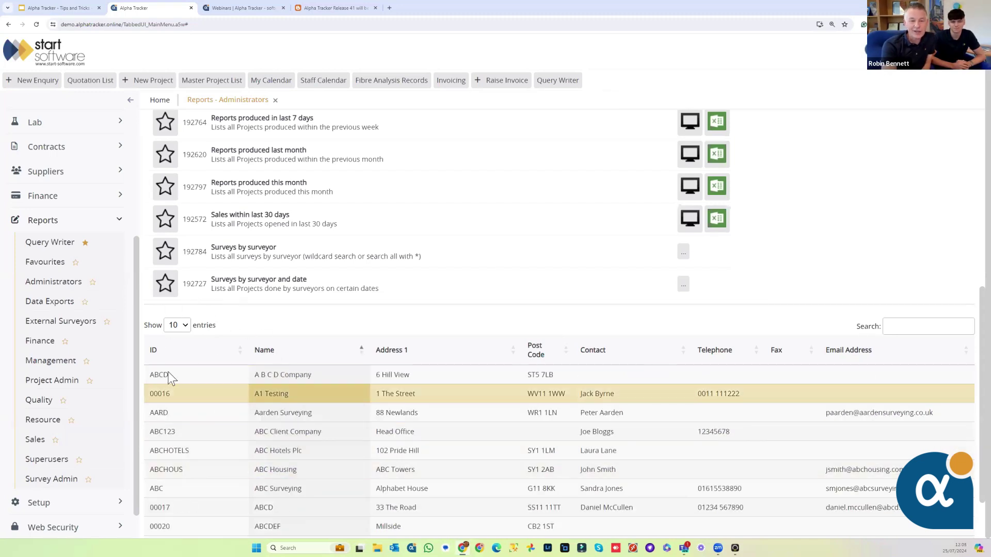
# - Filter the client list results by a surname, clear the filter and enter the same surname again
pyautogui.click(903, 325)
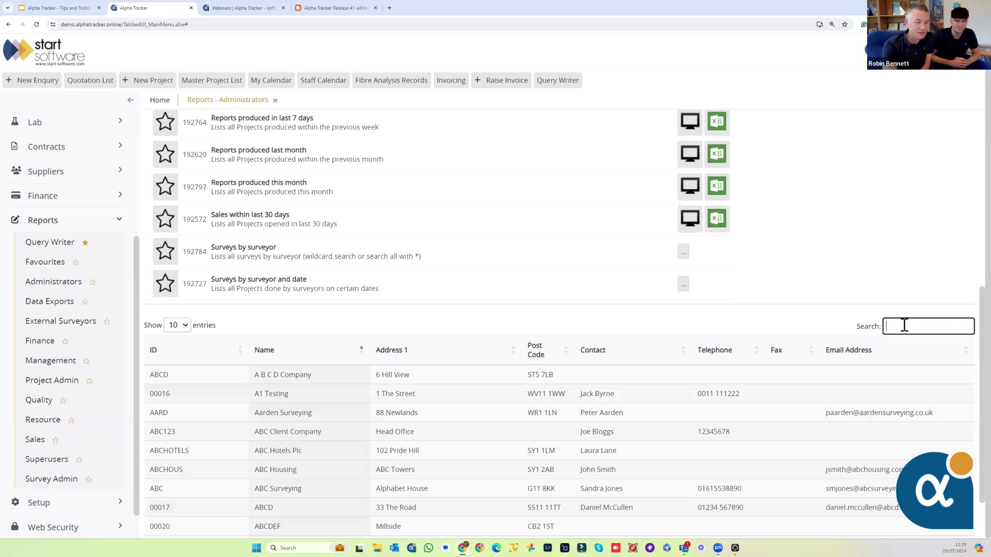
pyautogui.write('porter')
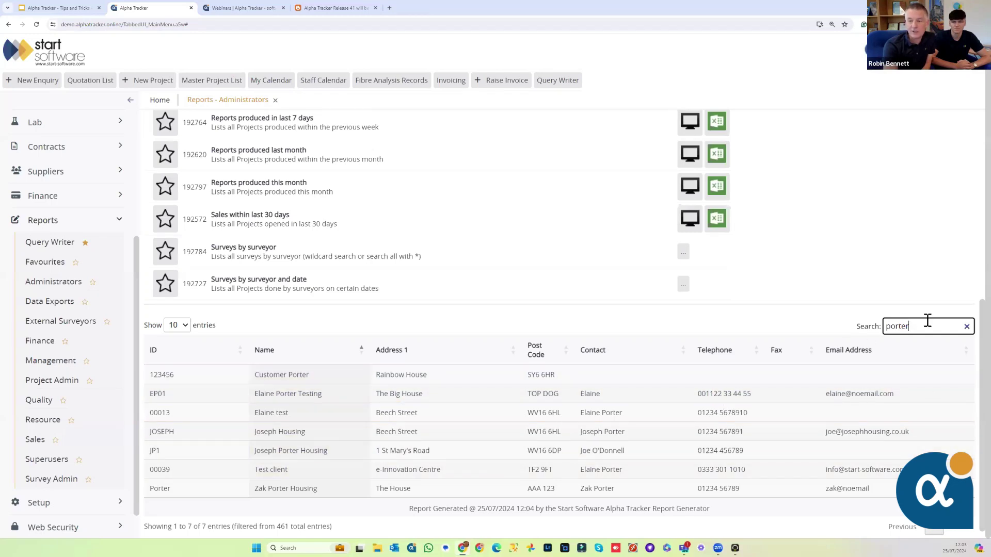
pyautogui.press('BackSpace')
pyautogui.press('BackSpace')
pyautogui.press('BackSpace')
pyautogui.press('BackSpace')
pyautogui.press('BackSpace')
pyautogui.press('BackSpace')
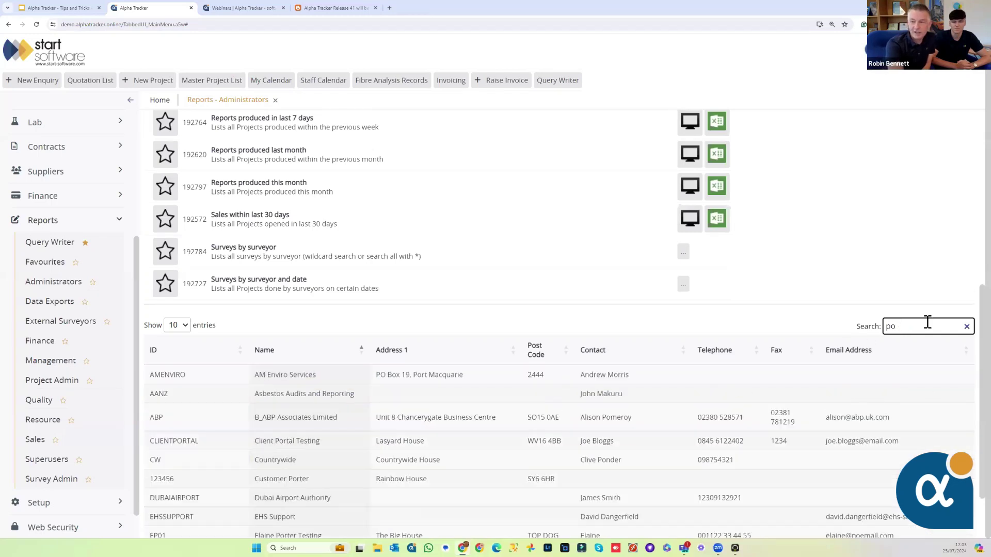
pyautogui.write('port')
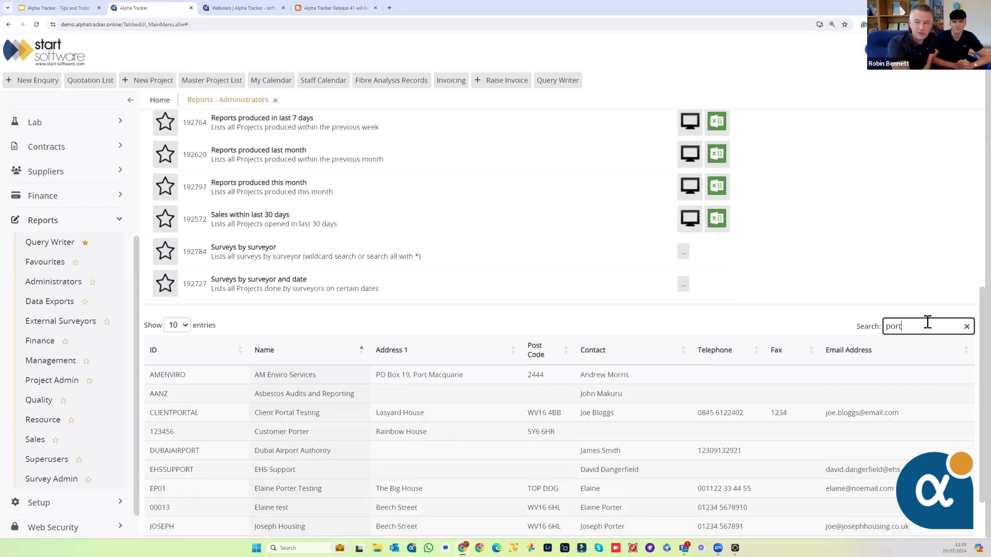
pyautogui.write('er')
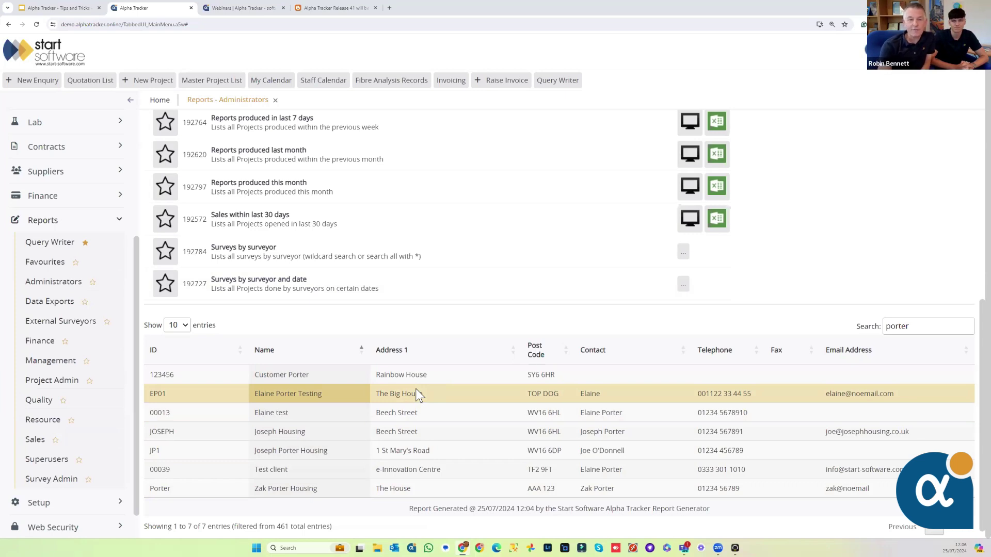
# - Mark the report "All asbestos items including material and priority assessments" as a favourite
pyautogui.scroll(7, 416, 308)
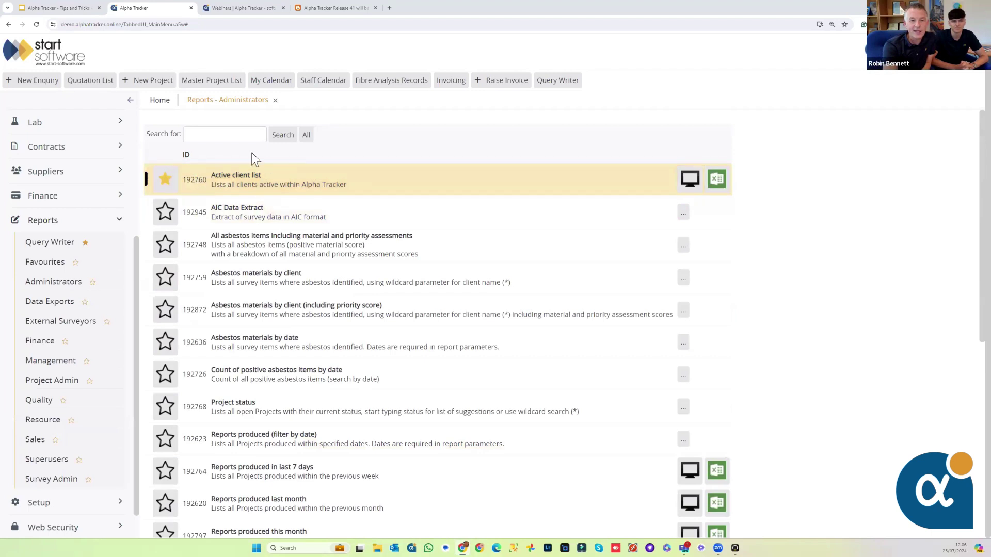
pyautogui.click(160, 190)
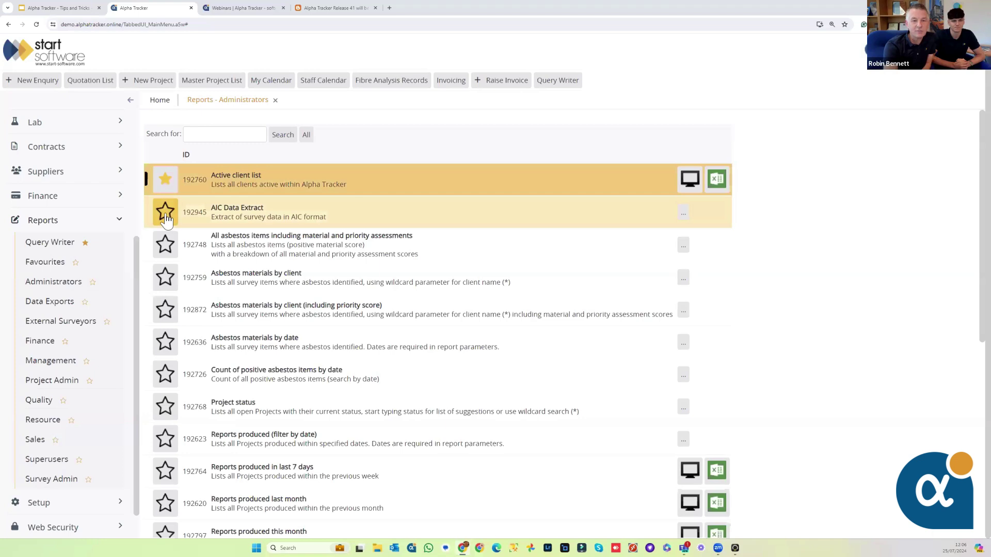
pyautogui.click(170, 248)
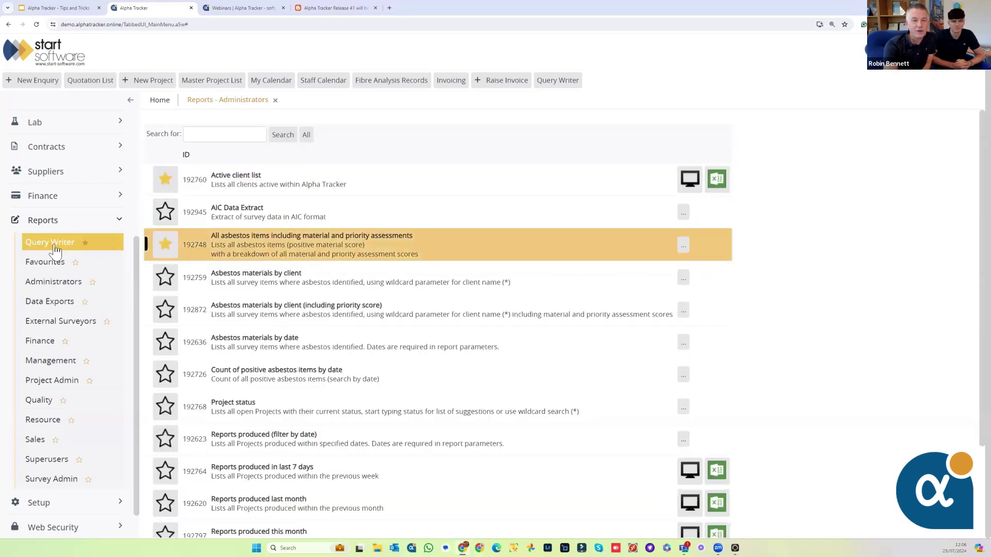
# - Remove "All asbestos items including material and priority assessments" from the favourite reports and close the Administrators reports
pyautogui.click(46, 263)
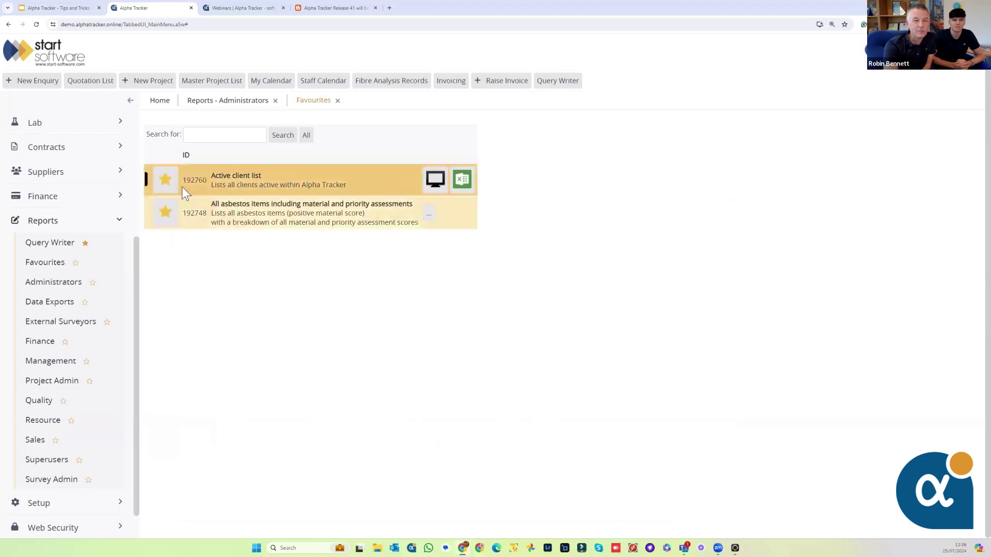
pyautogui.click(166, 214)
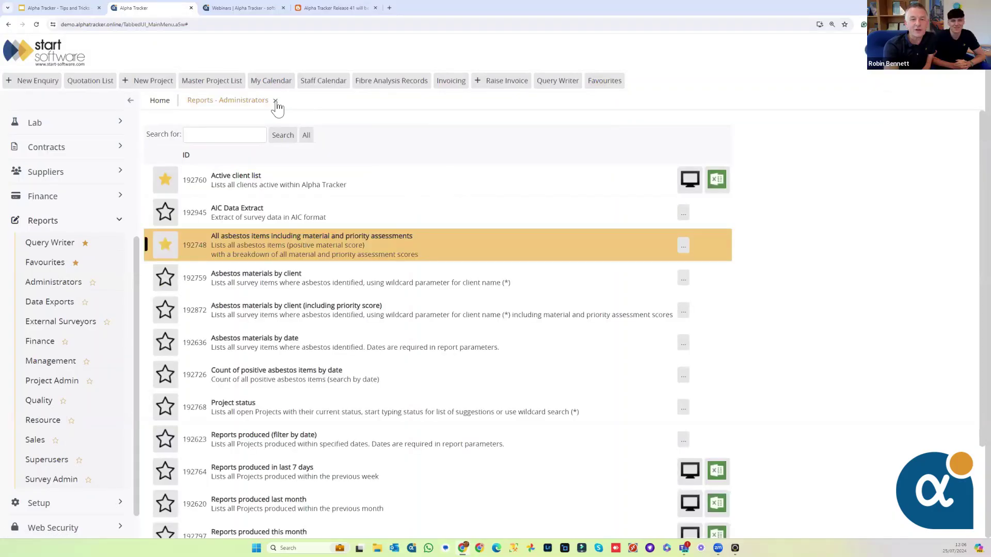
pyautogui.click(276, 101)
pyautogui.click(604, 81)
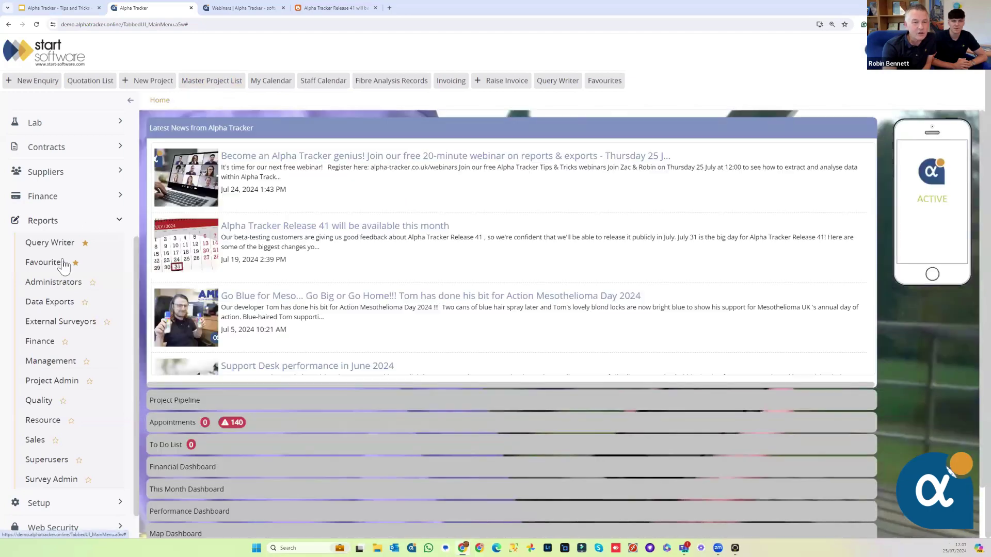
# - Try to open the report parameters of the Project status report in the Administrators reports
pyautogui.click(53, 282)
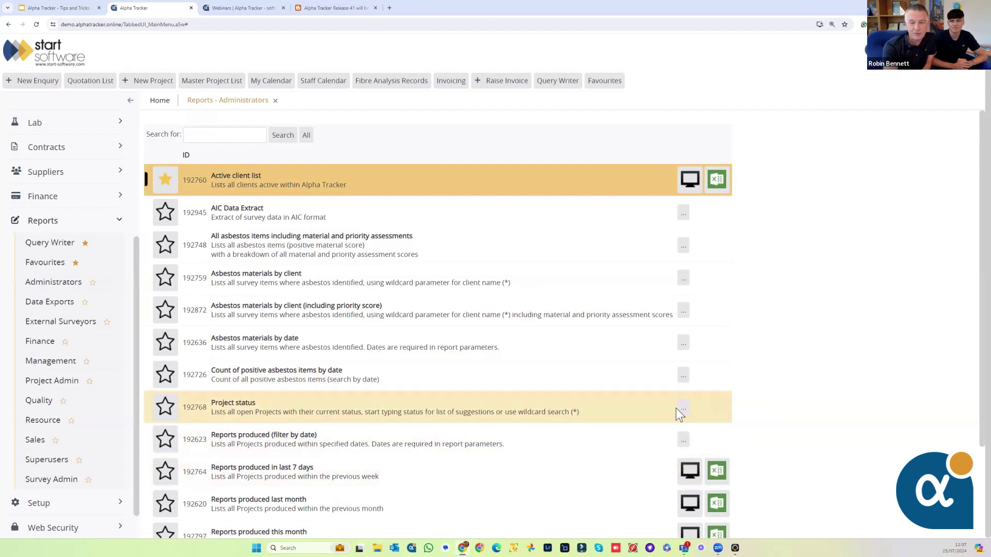
pyautogui.scroll(-2, 602, 398)
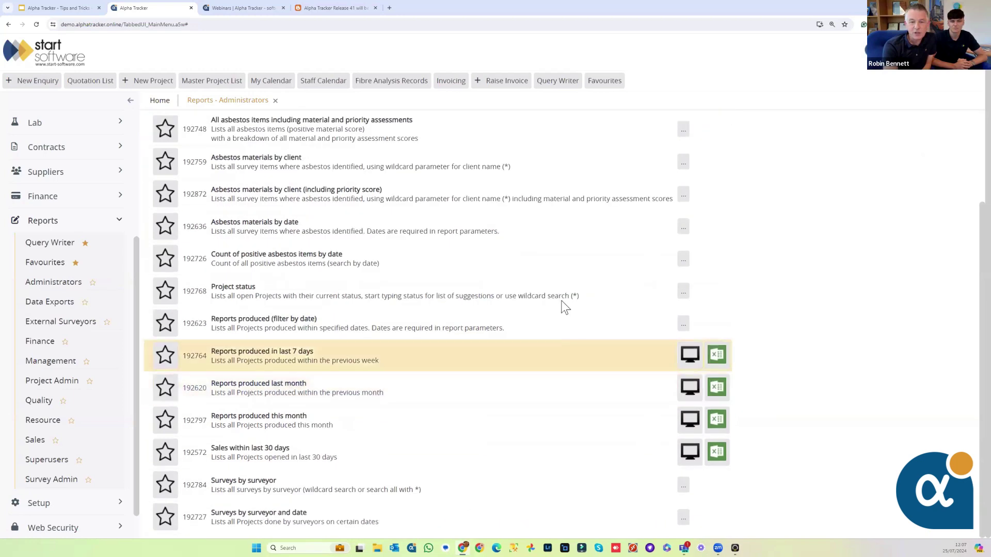
pyautogui.click(687, 295)
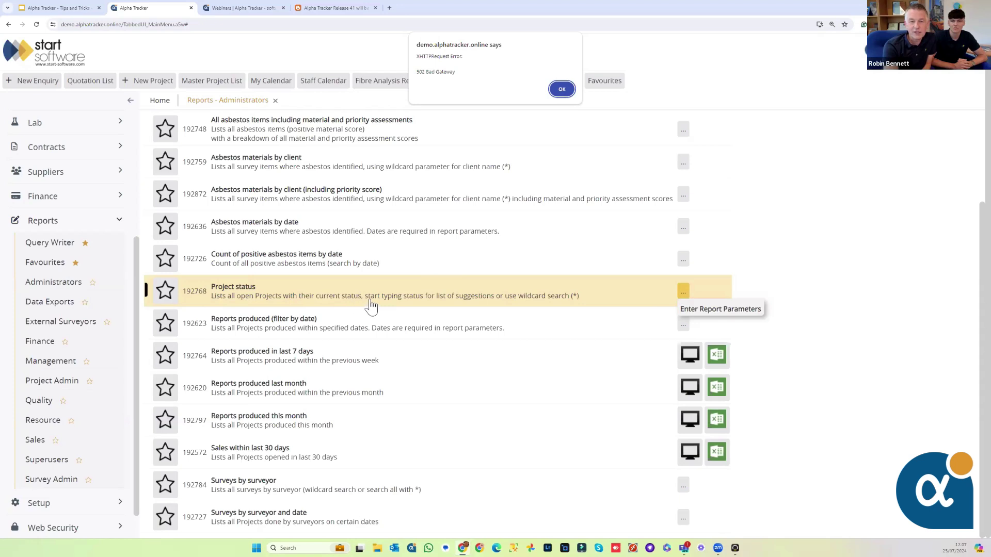
pyautogui.click(562, 89)
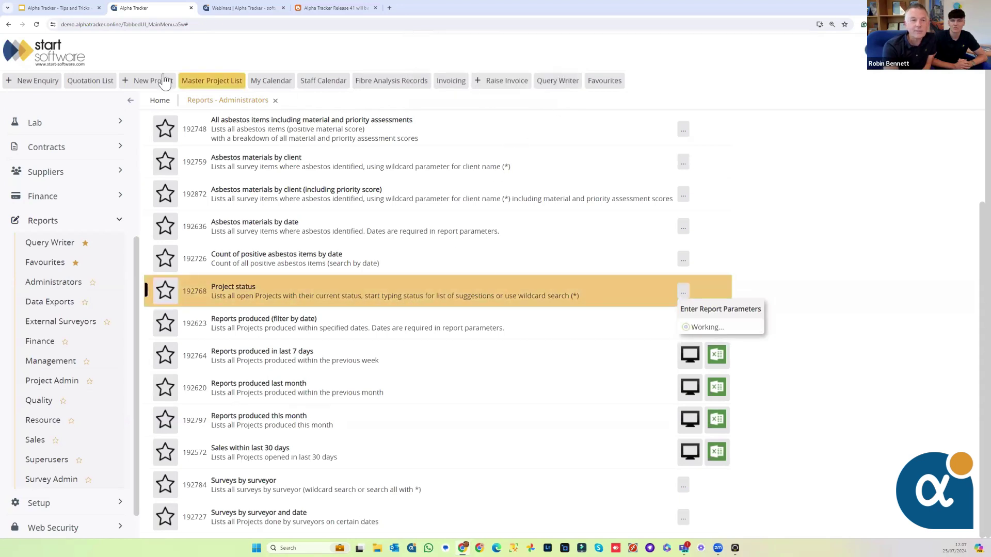
# - Reload the site and open the Administrators reports again
pyautogui.click(36, 24)
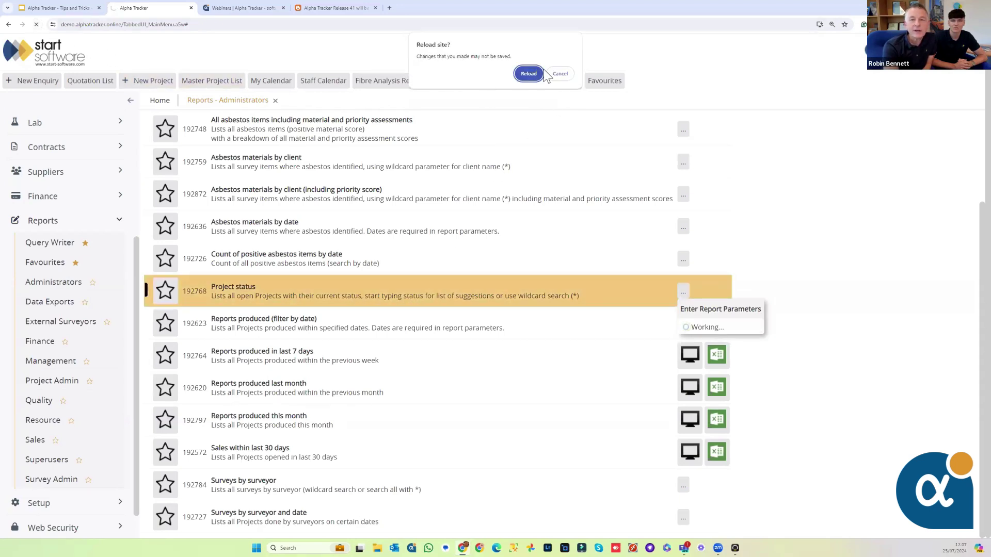
pyautogui.click(530, 75)
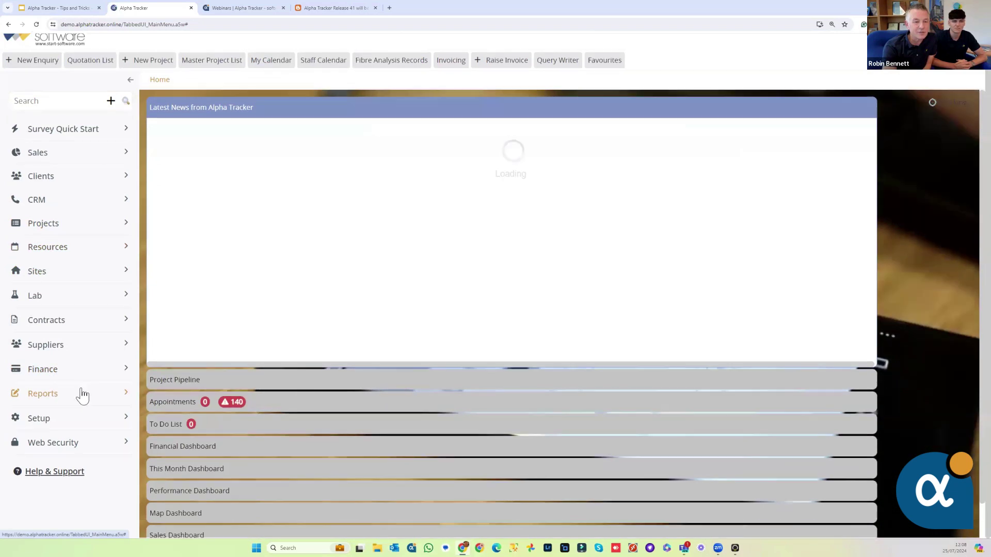
pyautogui.click(55, 419)
pyautogui.scroll(-2, 57, 418)
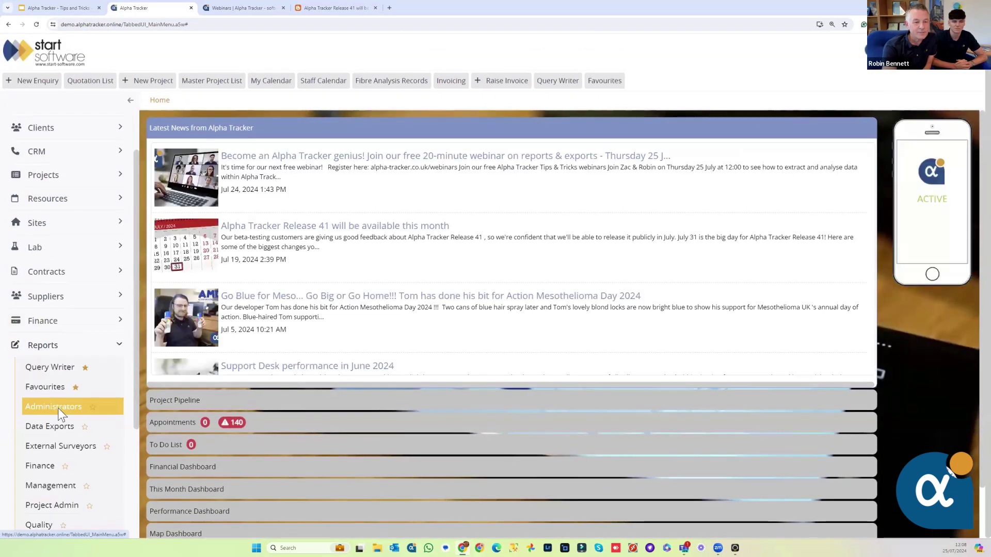
pyautogui.click(103, 396)
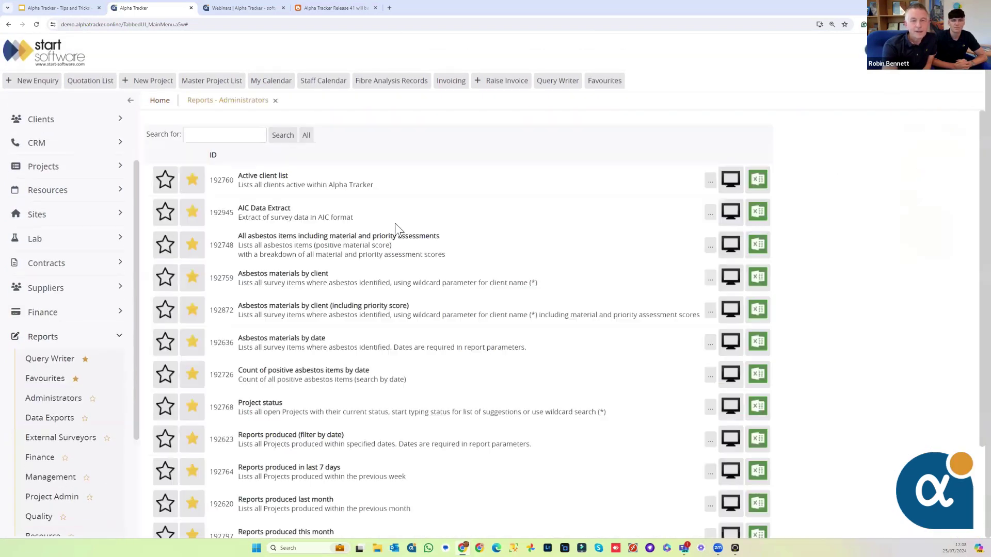
# - Open the report parameters of the Project status report and set the project status to Cancelled
pyautogui.scroll(-2, 551, 363)
pyautogui.click(683, 335)
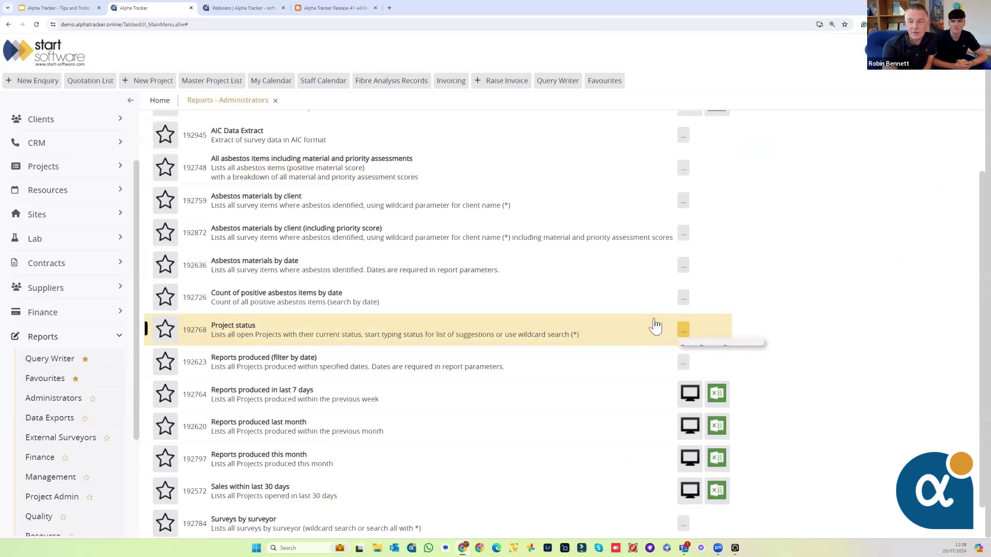
pyautogui.click(828, 332)
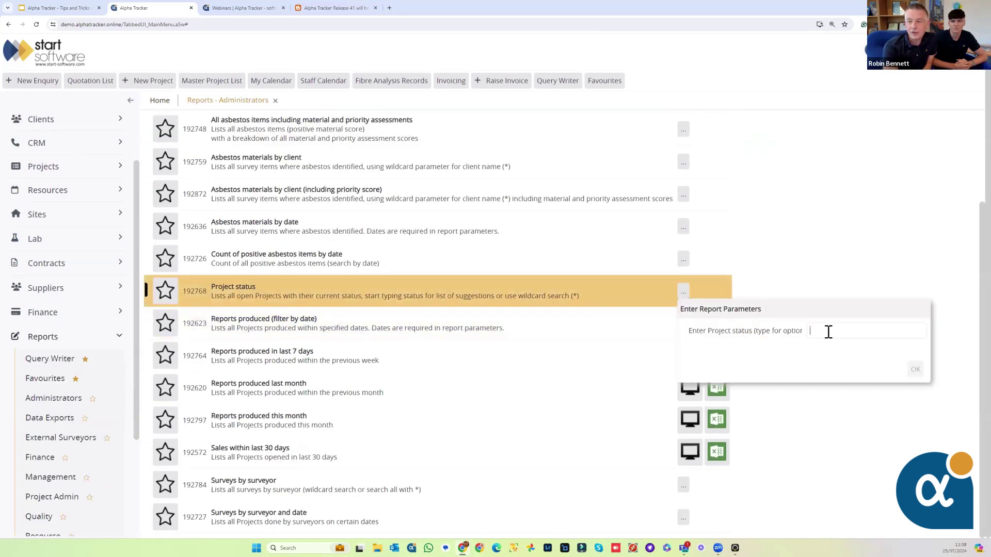
pyautogui.write('cance')
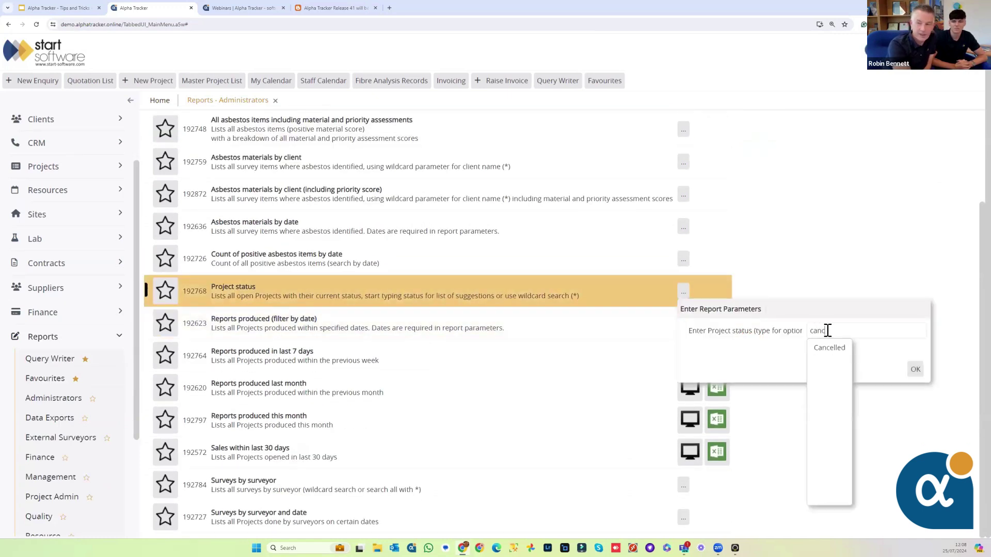
pyautogui.click(829, 348)
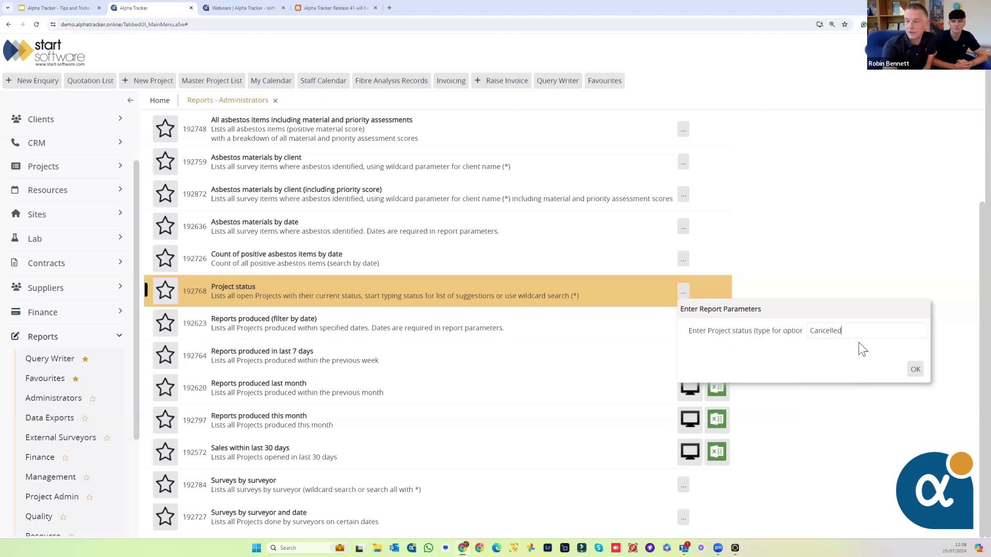
# - Confirm the Cancelled status parameter and run the Project status report on screen, showing its results below the report list
pyautogui.click(915, 370)
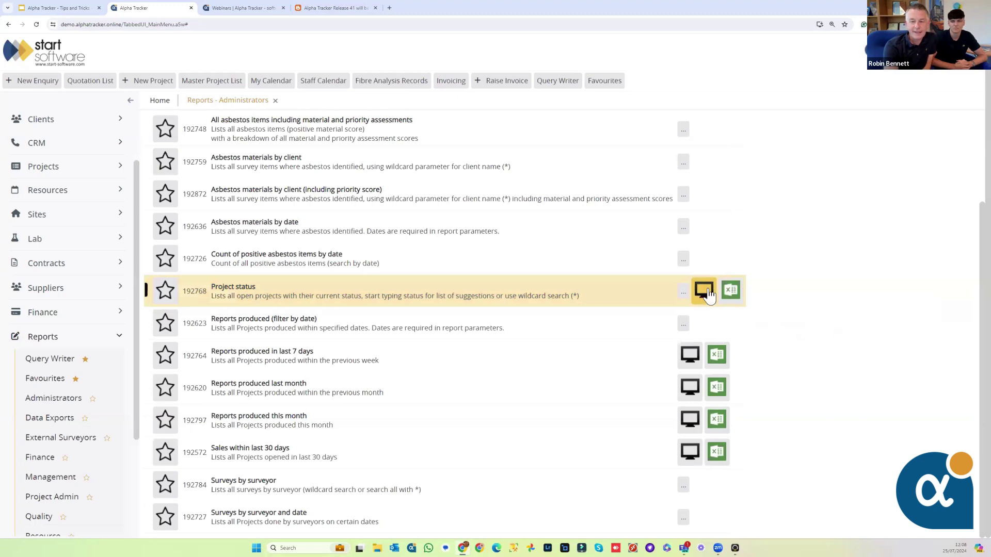
pyautogui.click(704, 290)
pyautogui.scroll(-3, 568, 320)
pyautogui.scroll(-1, 486, 442)
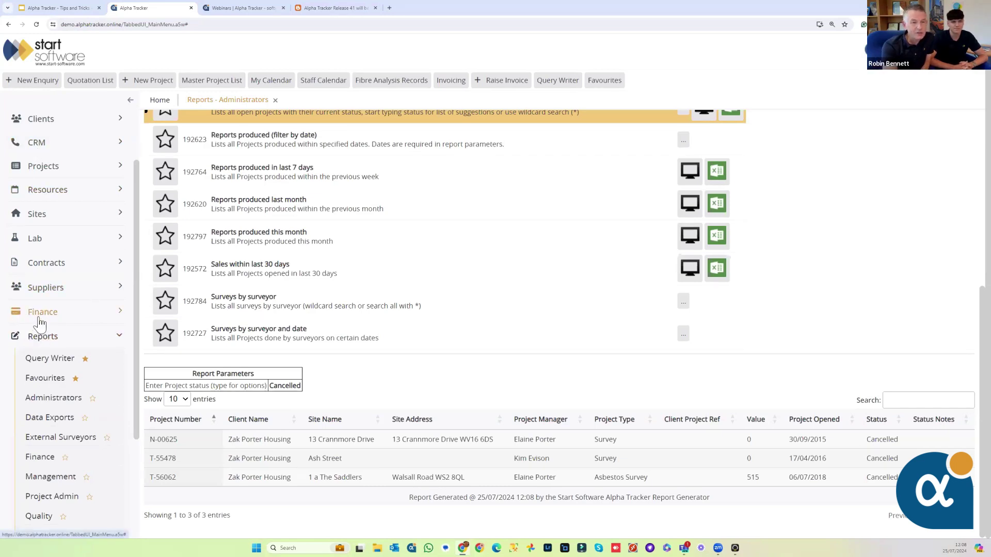
# - Open the Reports configuration list in the Import/Export section of Setup
pyautogui.click(21, 338)
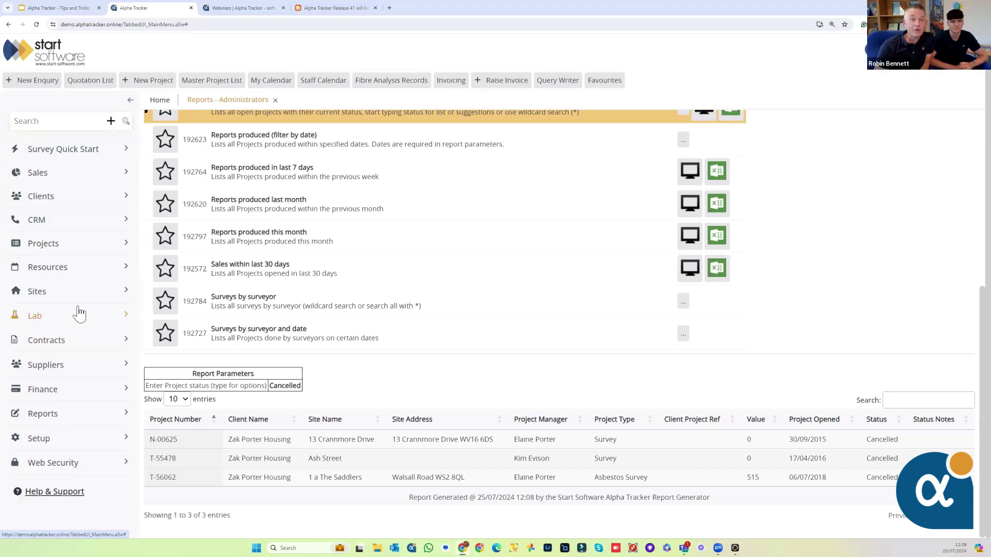
pyautogui.click(61, 440)
pyautogui.scroll(-3, 63, 413)
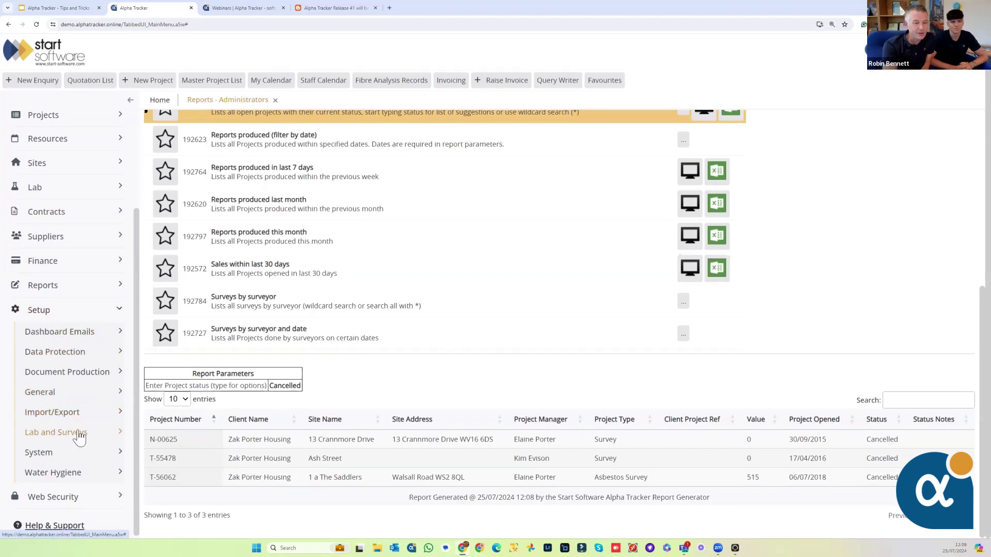
pyautogui.click(54, 413)
pyautogui.scroll(-7, 65, 433)
pyautogui.scroll(-3, 65, 439)
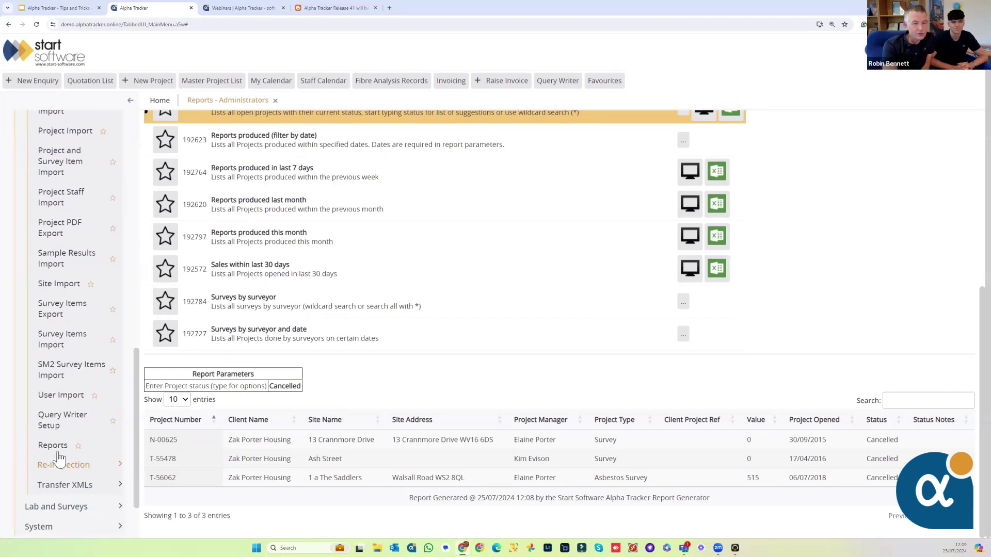
pyautogui.click(51, 453)
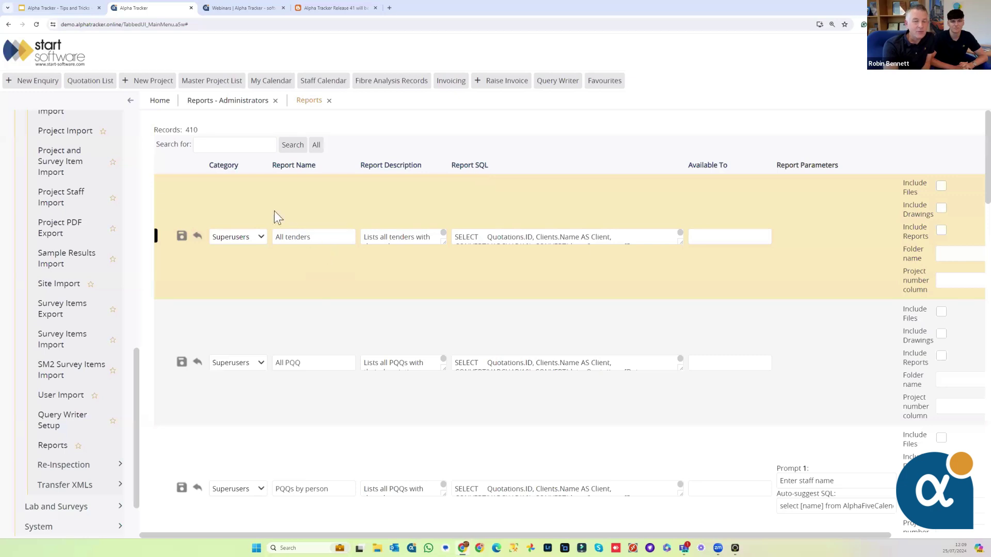
# - Search the report configuration list for "project stat" and review the categories of the matching reports
pyautogui.click(240, 144)
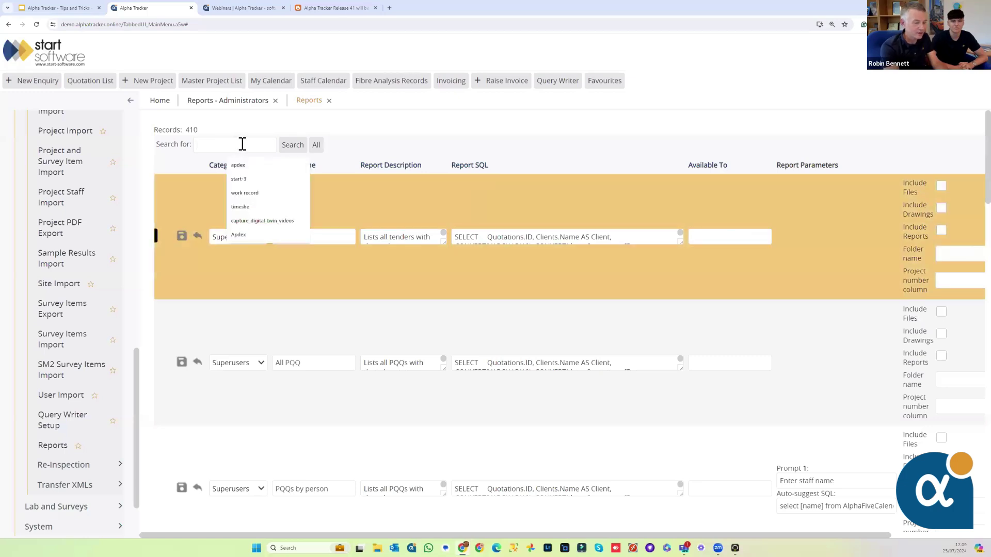
pyautogui.write('project stat')
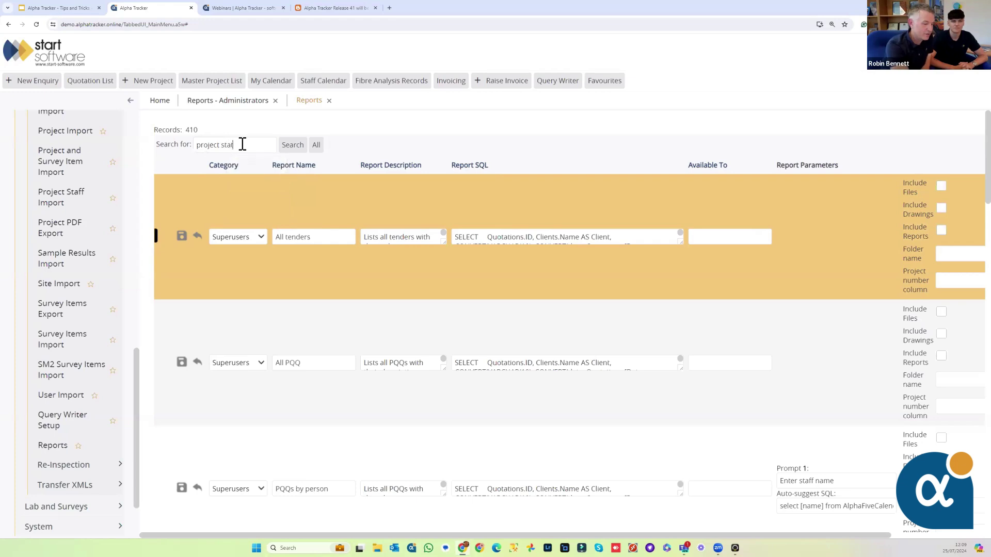
pyautogui.click(289, 145)
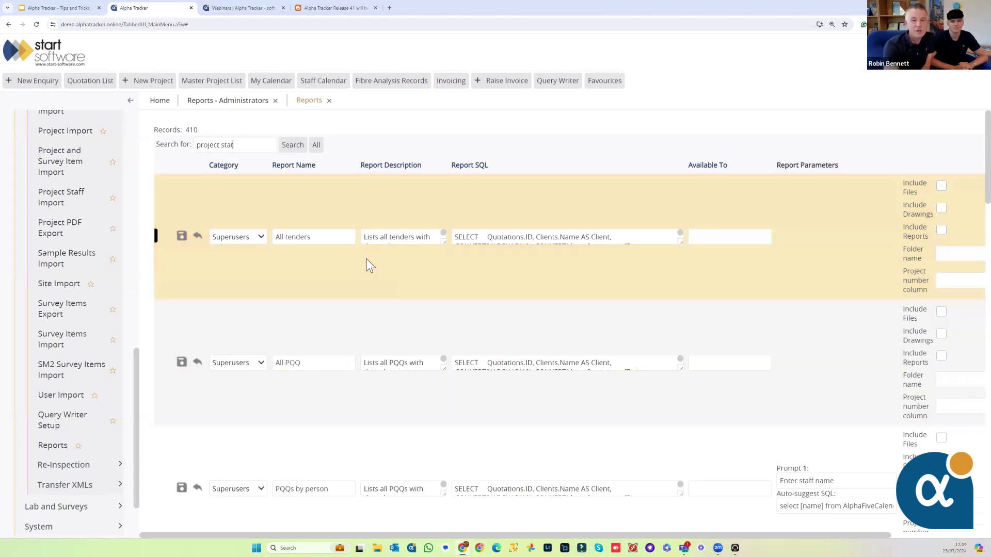
pyautogui.scroll(-2, 322, 258)
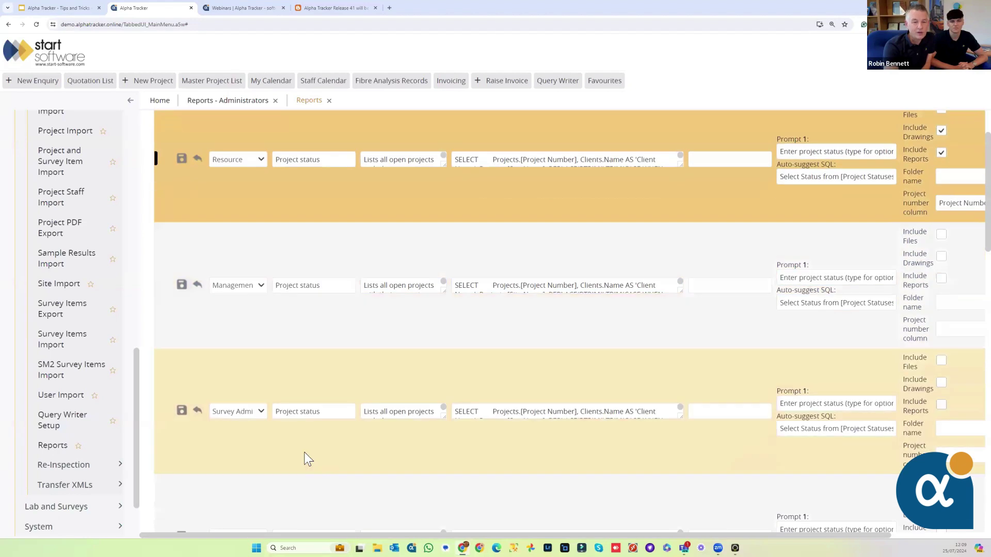
pyautogui.scroll(2, 324, 284)
pyautogui.scroll(-1, 353, 288)
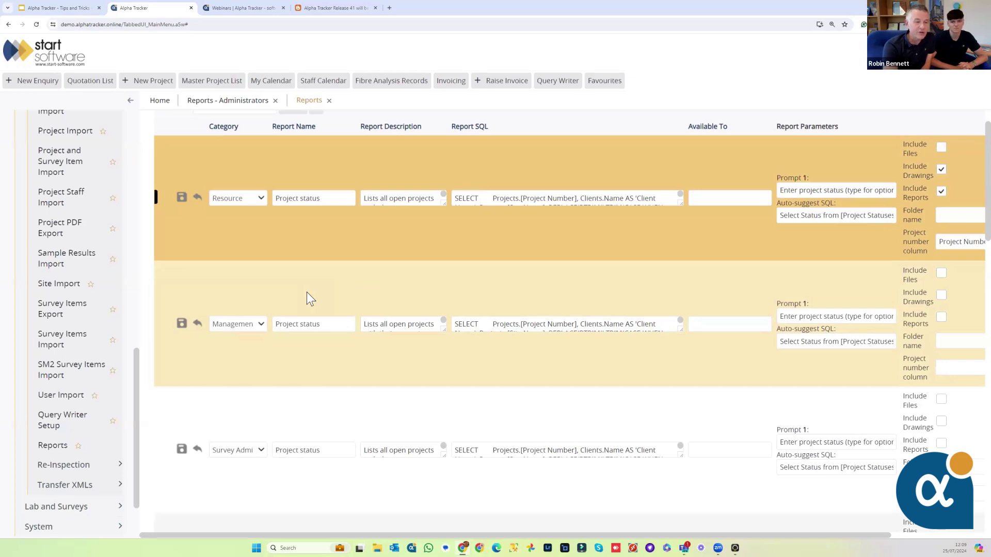
pyautogui.scroll(1, 309, 124)
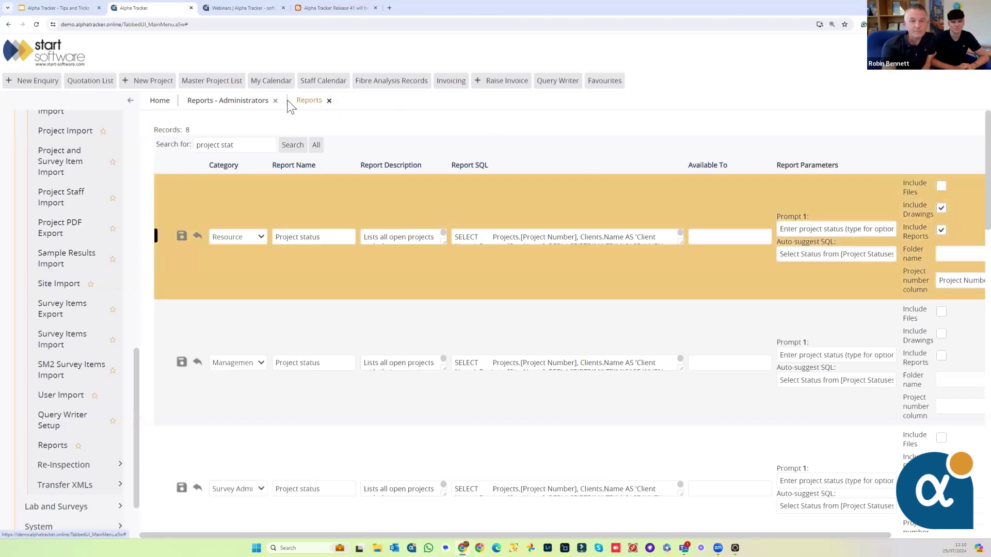
# - Close the report configuration list and the Administrators reports, and collapse the Setup section
pyautogui.click(328, 100)
pyautogui.click(275, 101)
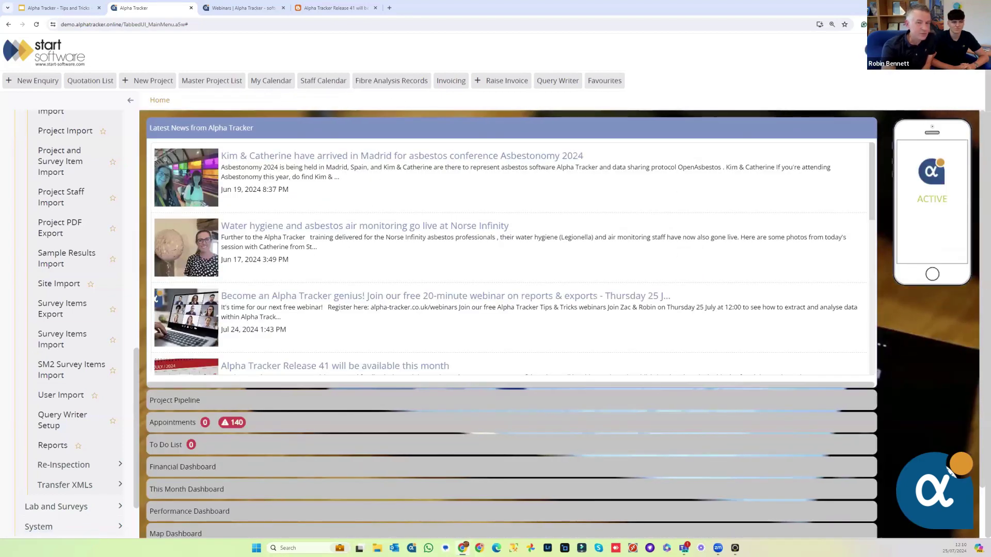
pyautogui.moveTo(137, 359); pyautogui.dragTo(145, 146)
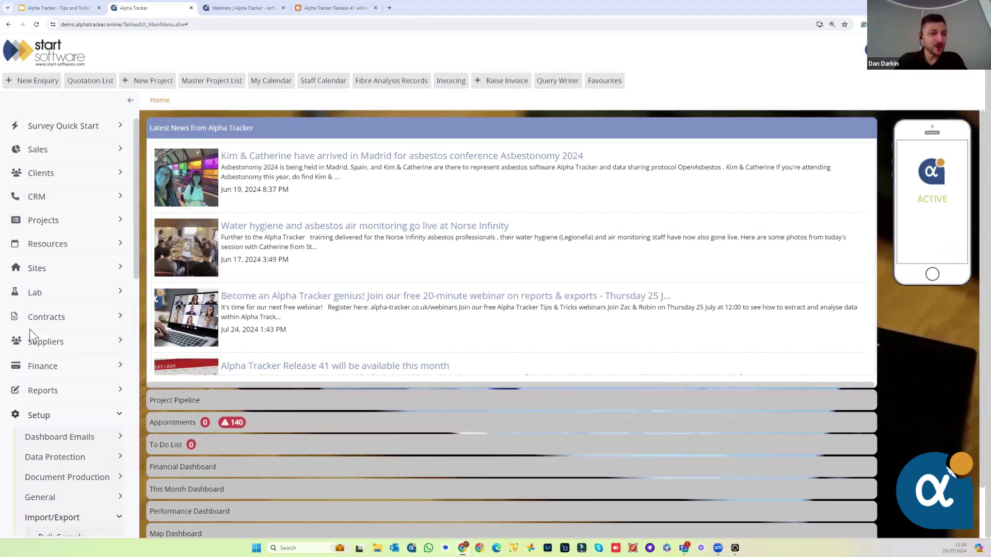
pyautogui.click(31, 416)
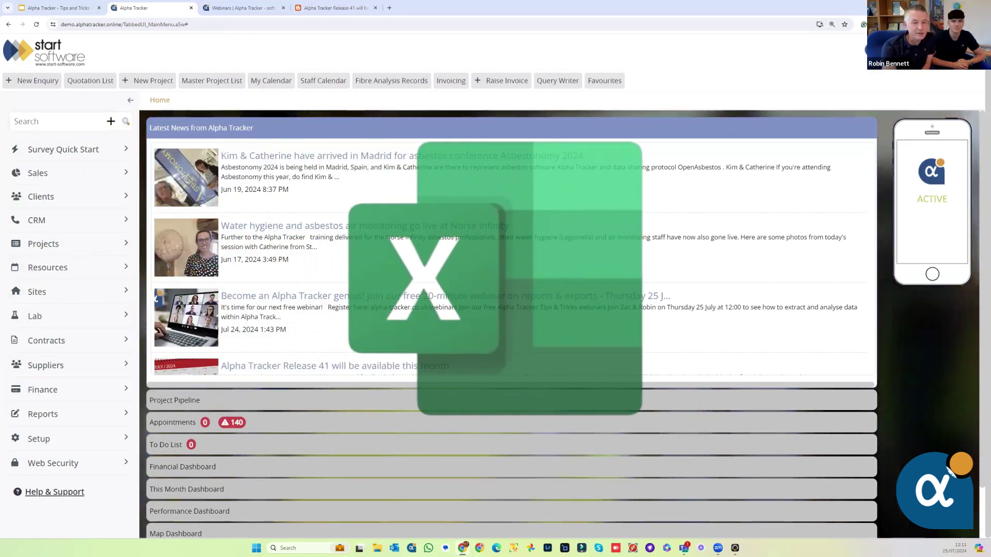
# - Open the Administrators reports and the favourite reports, and export the Active client list to Excel
pyautogui.click(66, 414)
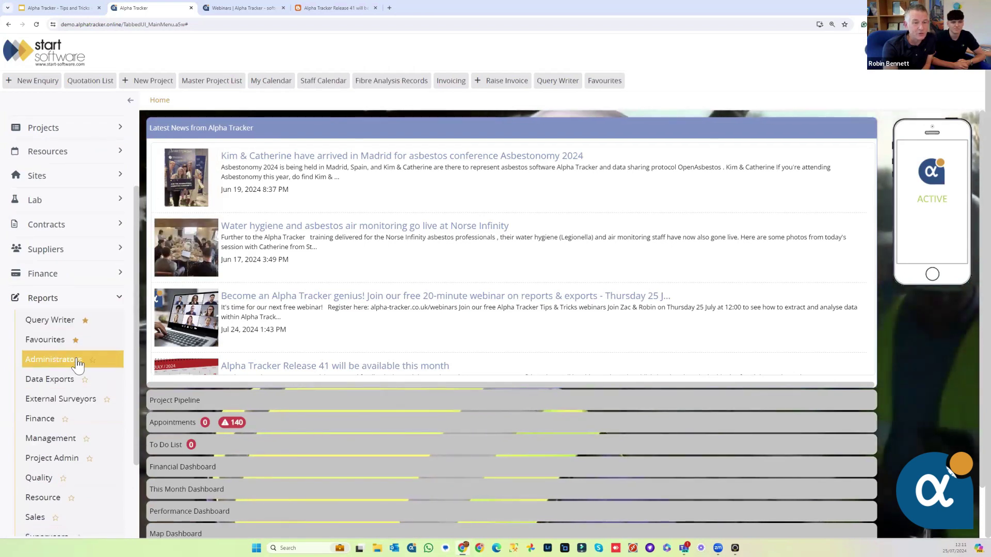
pyautogui.click(54, 360)
pyautogui.click(606, 86)
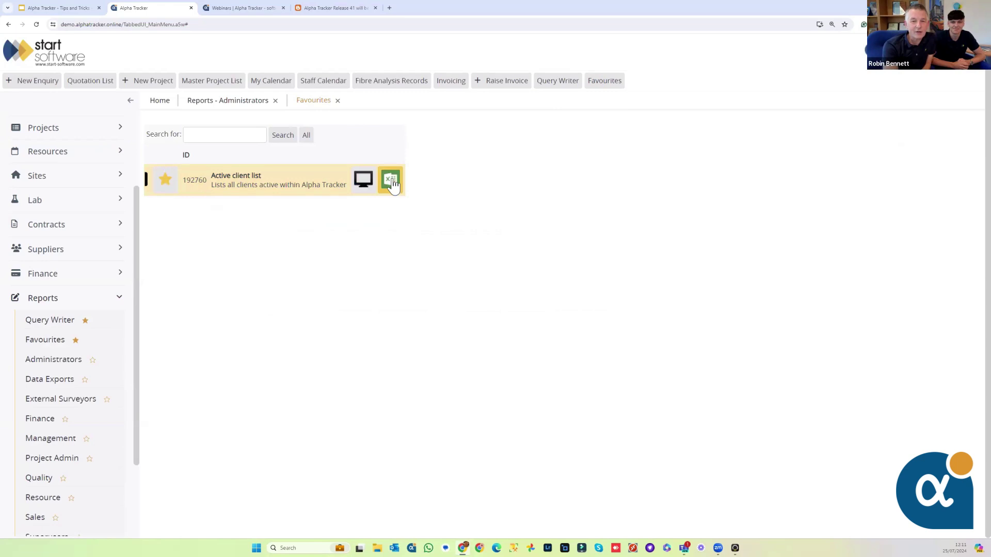
pyautogui.click(392, 179)
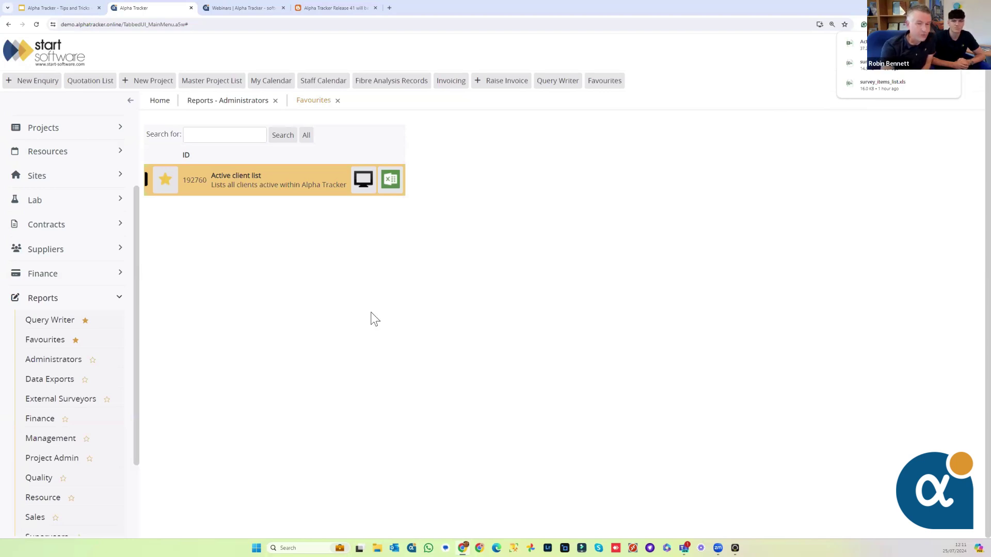
# - Open the Project List from the Projects section and expand its search criteria
pyautogui.click(16, 299)
pyautogui.click(64, 251)
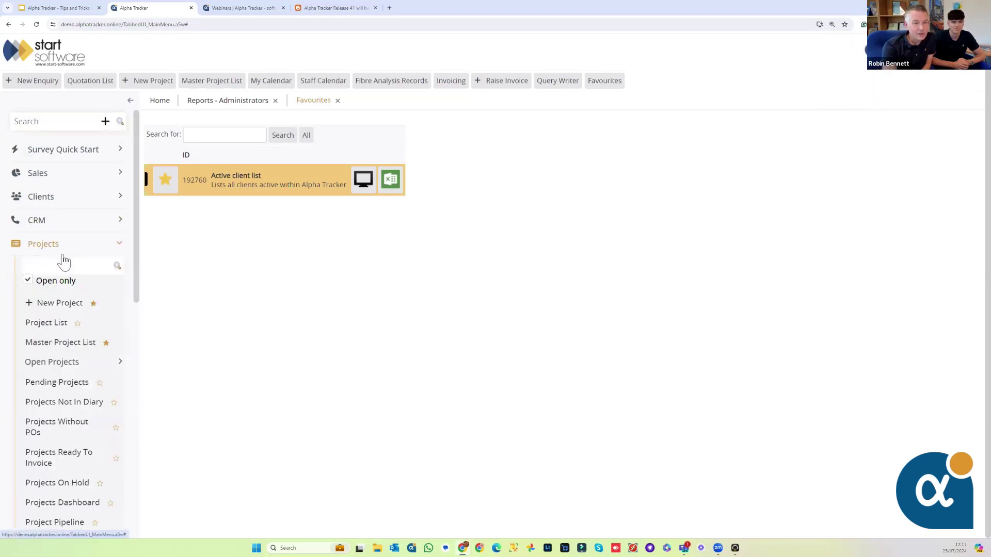
pyautogui.click(47, 324)
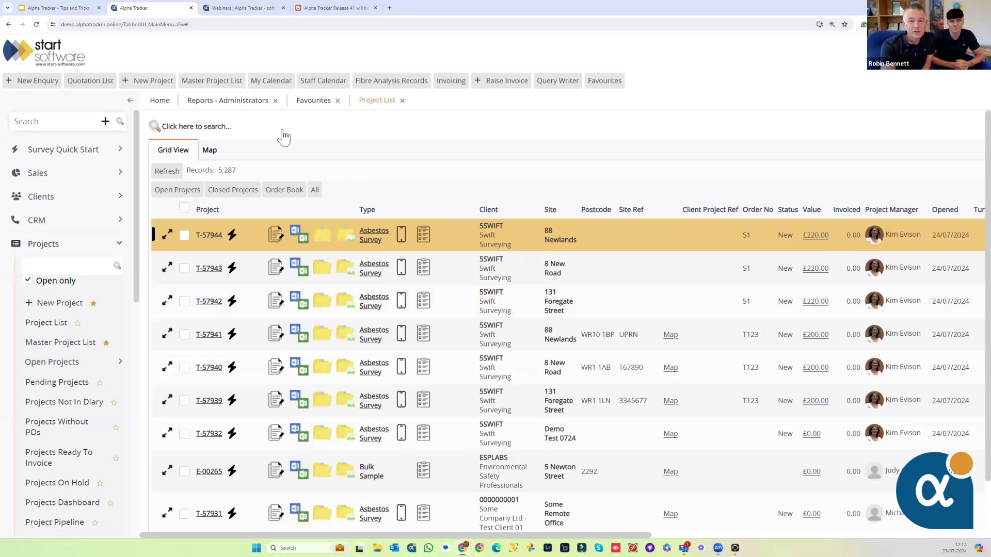
pyautogui.click(231, 128)
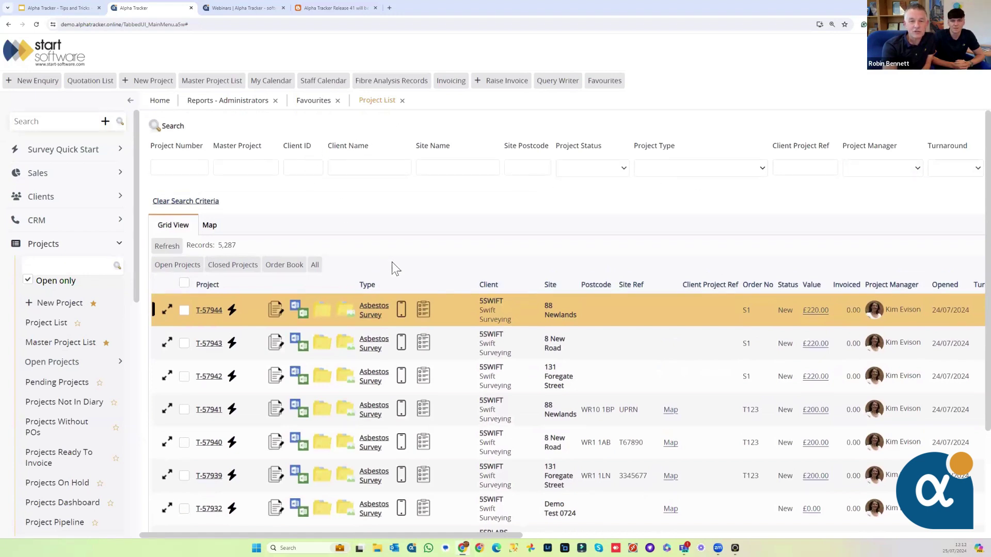
# - Export the Project List to Excel and look over the list's quick filters and project rows
pyautogui.scroll(-3, 519, 389)
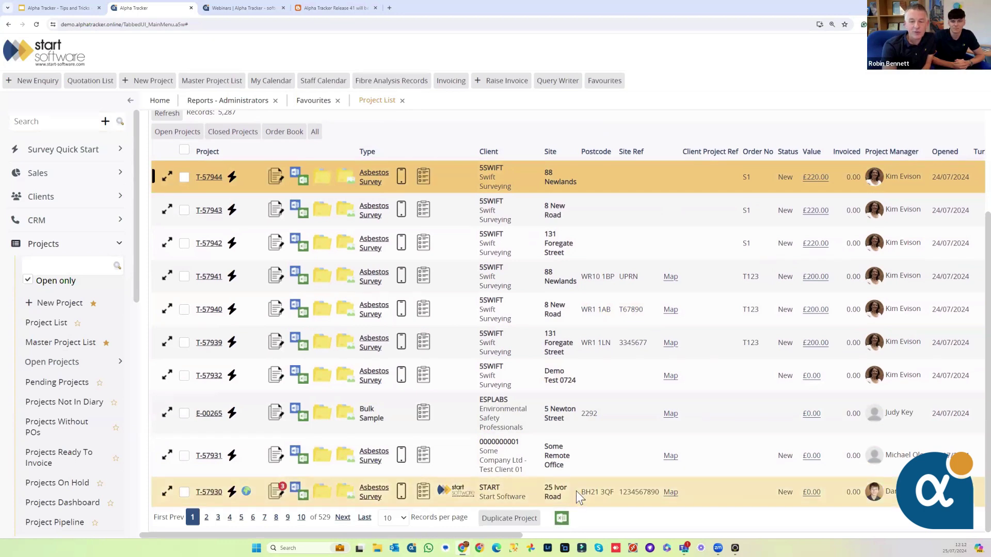
pyautogui.scroll(3, 573, 487)
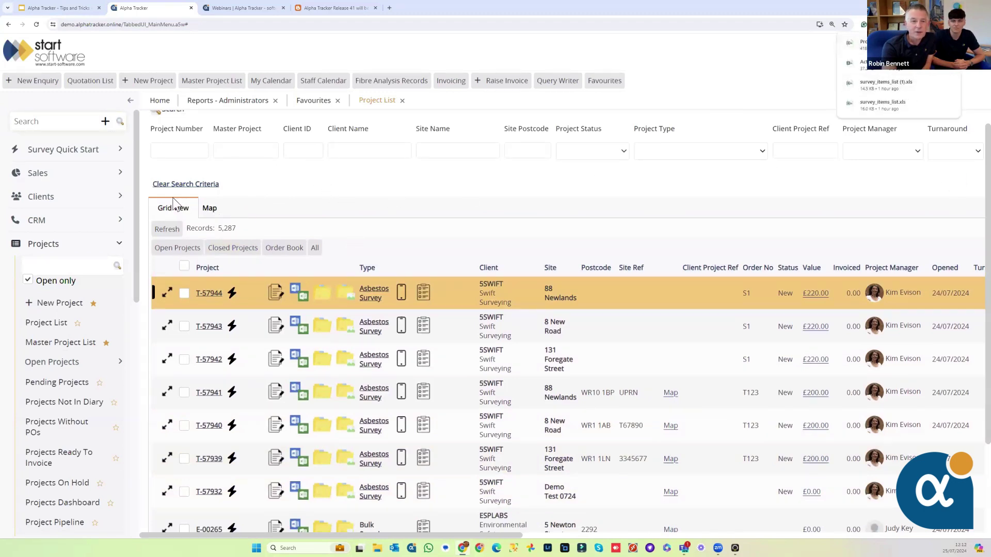
pyautogui.click(230, 247)
pyautogui.scroll(-1, 234, 232)
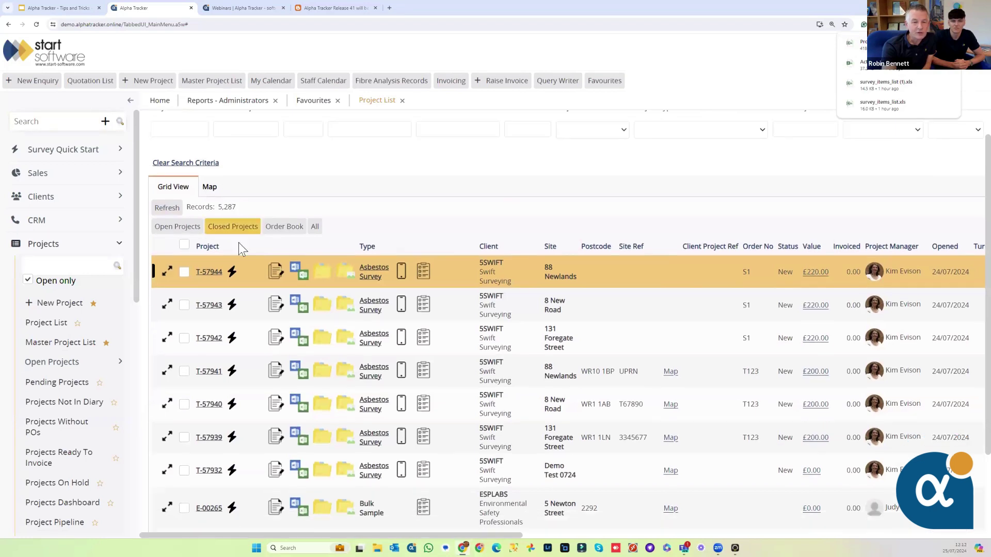
pyautogui.scroll(-2, 238, 247)
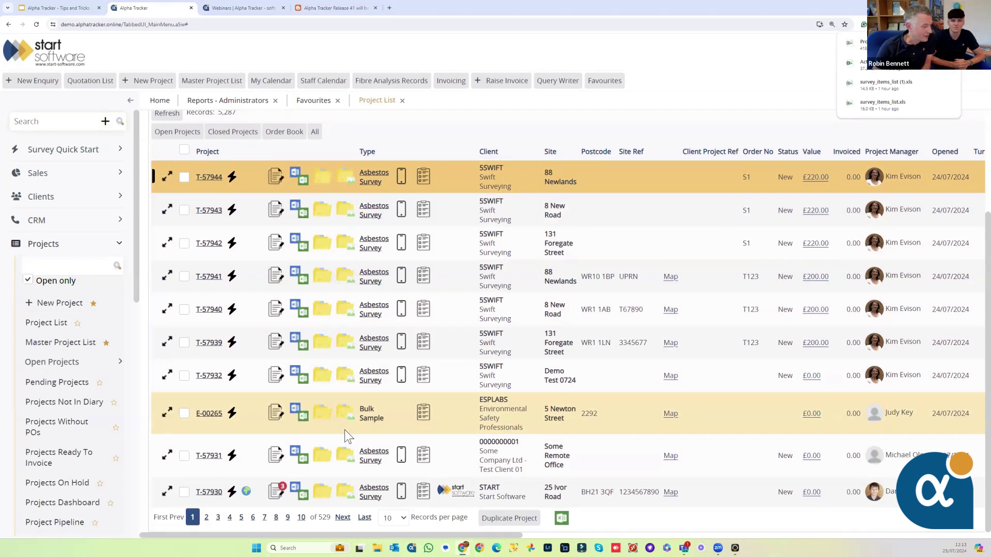
# - Close the Project List, the favourite reports and the Administrators reports, and collapse the Projects section
pyautogui.click(402, 101)
pyautogui.click(337, 101)
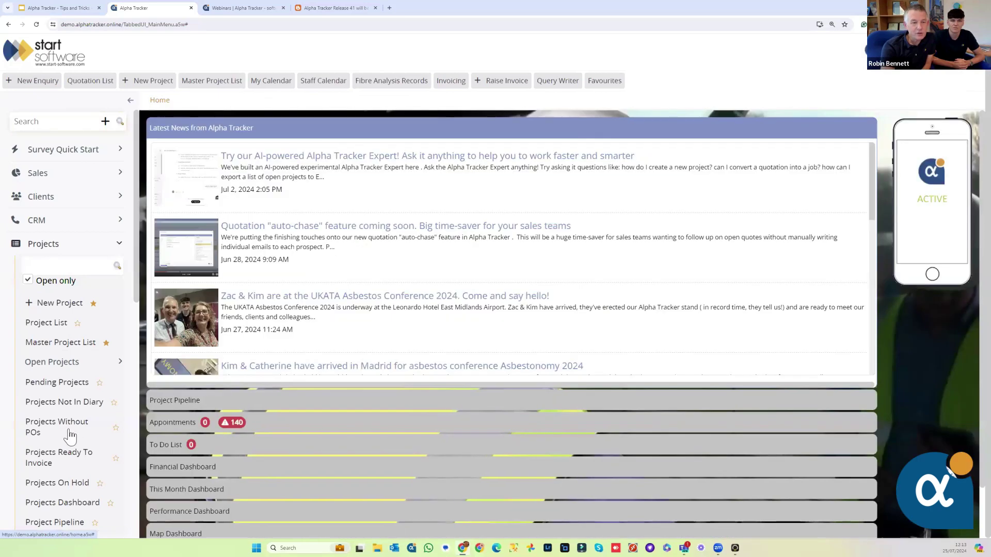
pyautogui.click(24, 248)
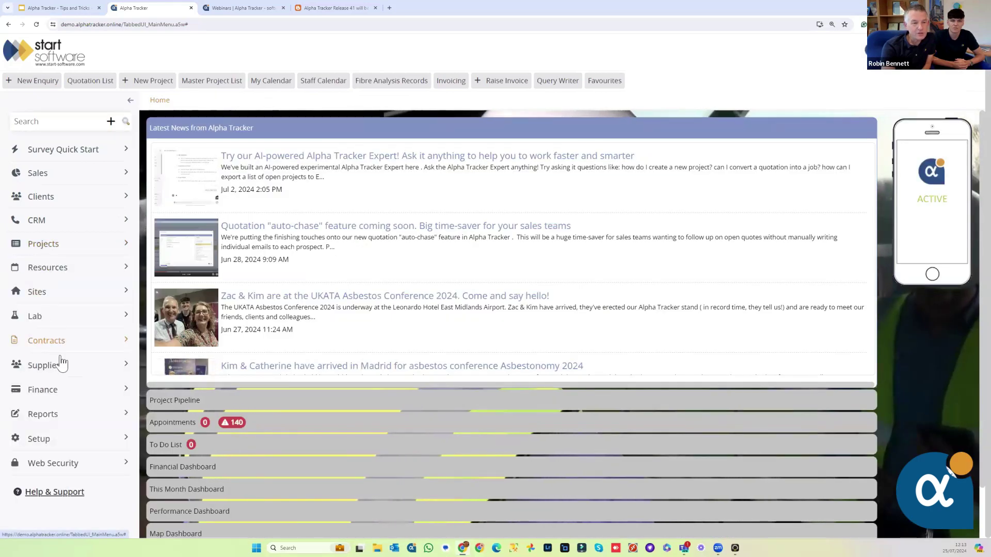
# - Open the Resource category of the reports
pyautogui.click(57, 414)
pyautogui.scroll(-4, 52, 408)
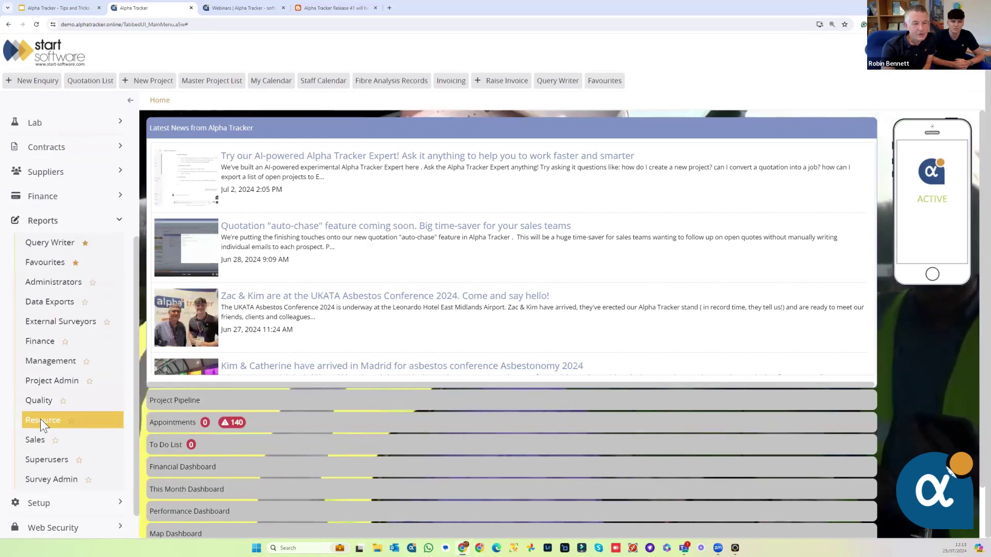
pyautogui.click(41, 419)
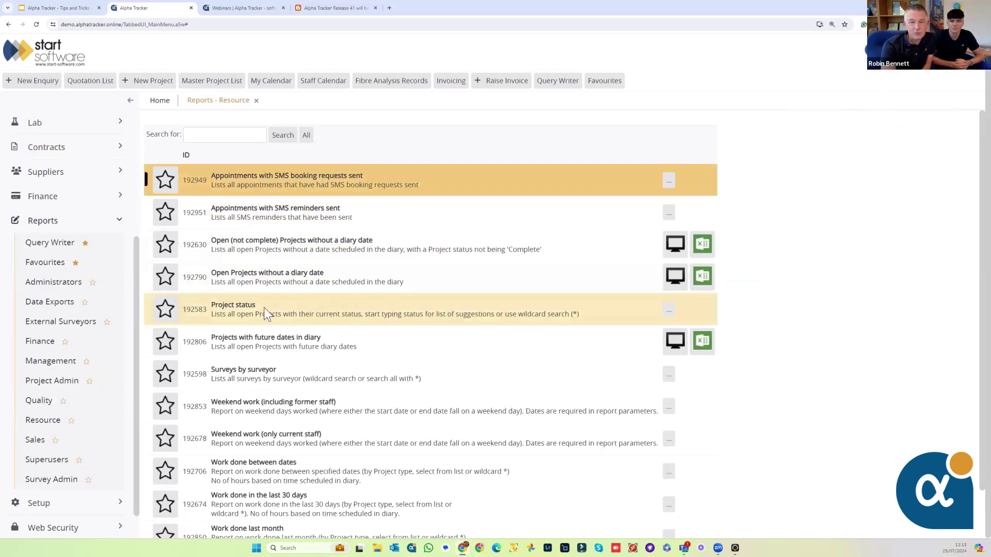
# - Set the project status parameter of the Resource category's Project status report to Cancelled and confirm it
pyautogui.scroll(-1, 256, 308)
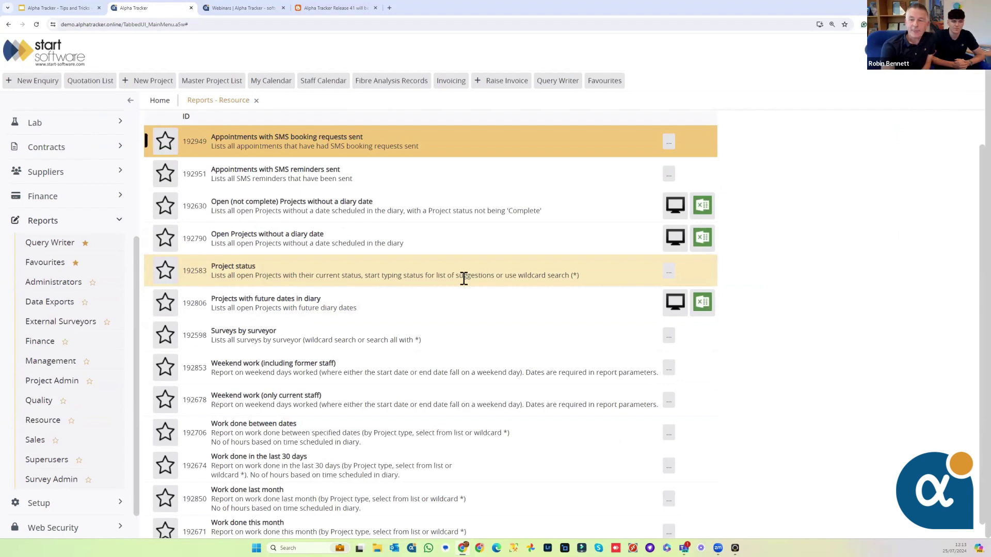
pyautogui.click(669, 277)
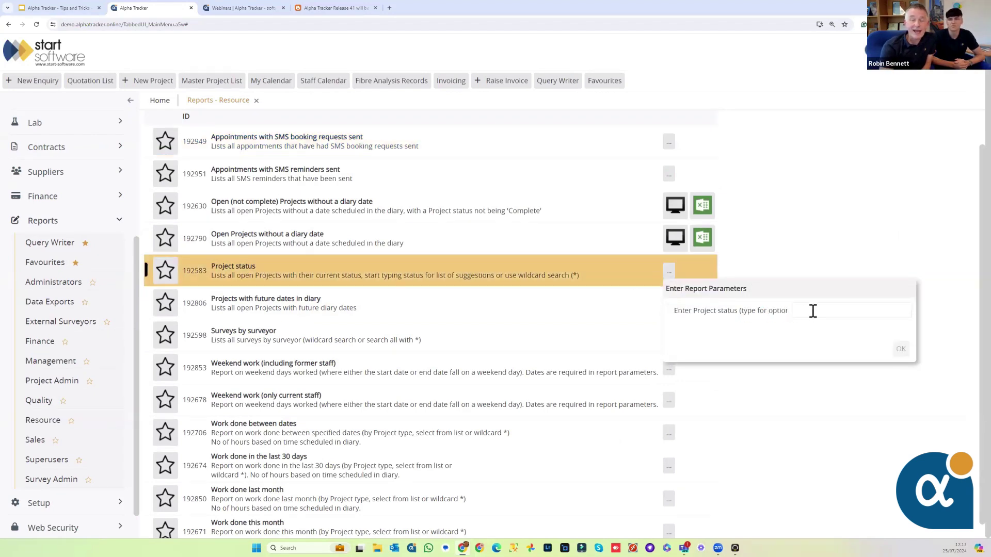
pyautogui.click(813, 311)
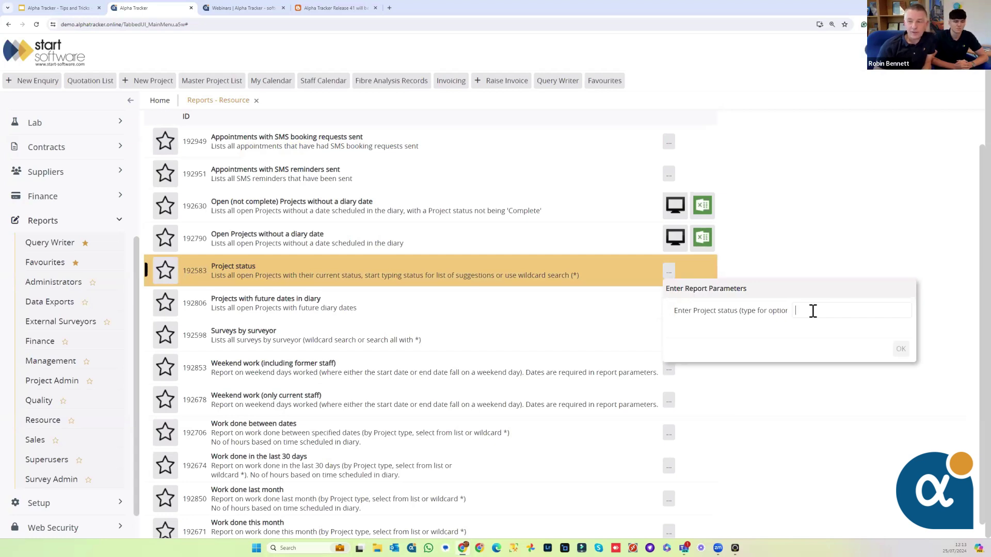
pyautogui.write('cance')
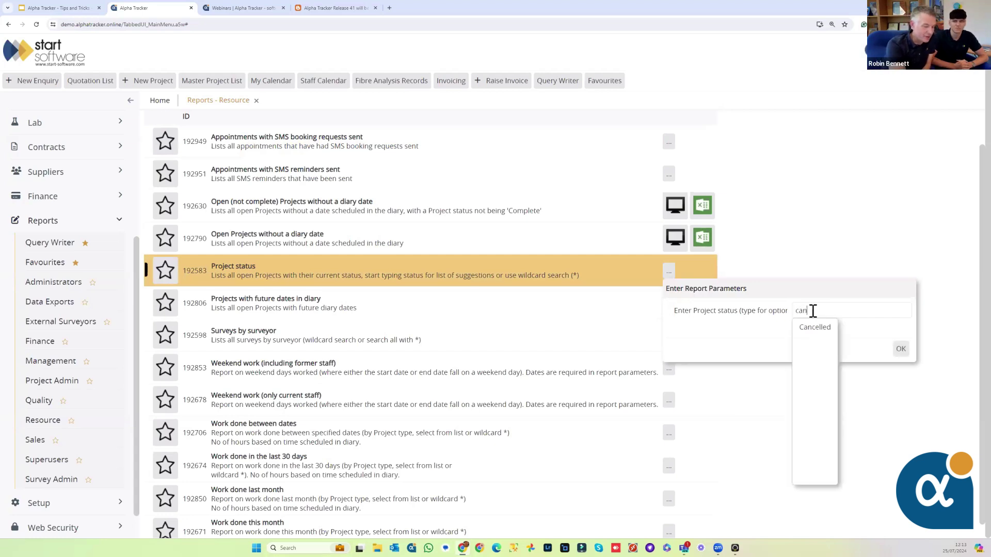
pyautogui.click(815, 327)
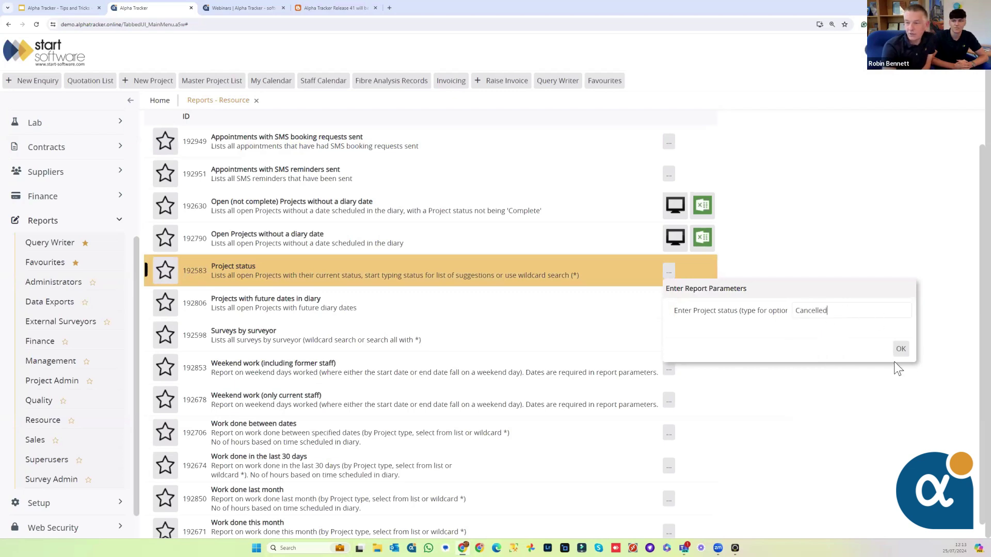
pyautogui.press('Return')
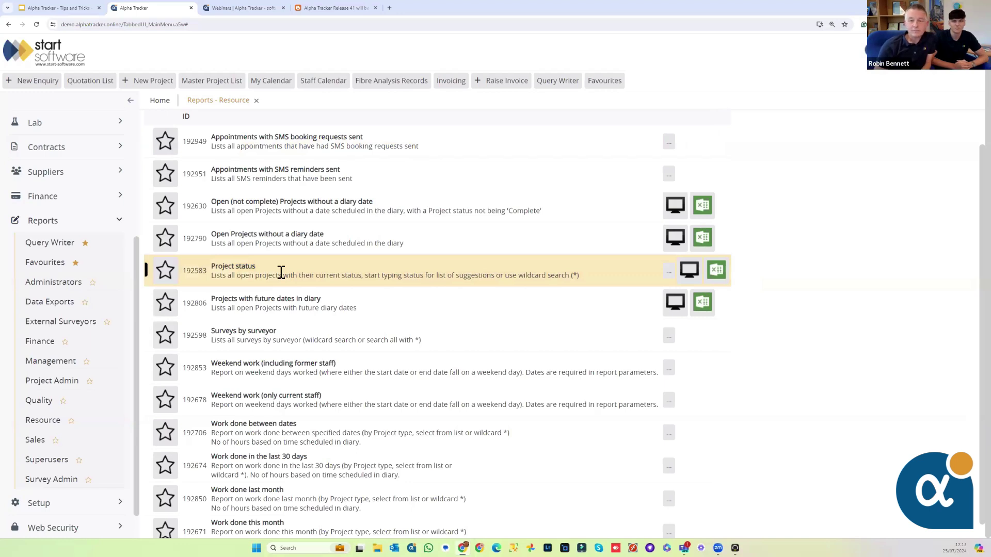
# - Export the Project status report to Excel, look inside the T-56062 folder of the downloaded zip, and close the file window
pyautogui.click(723, 270)
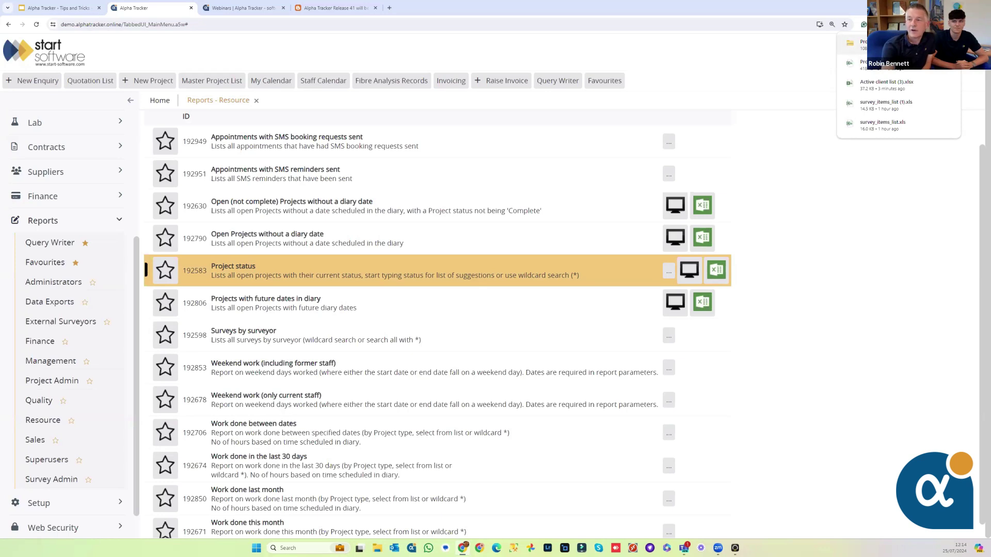
pyautogui.click(900, 45)
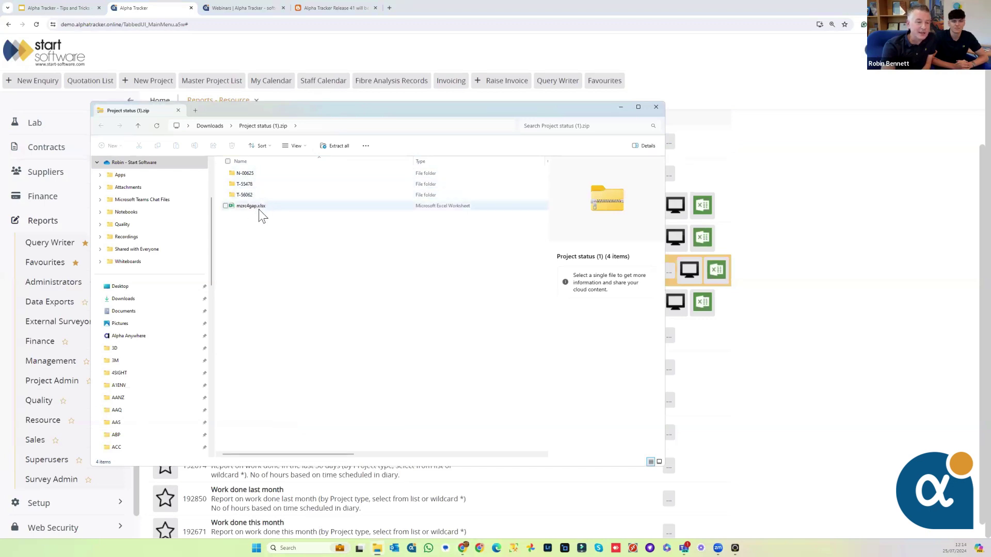
pyautogui.click(252, 195)
pyautogui.doubleClick(252, 195)
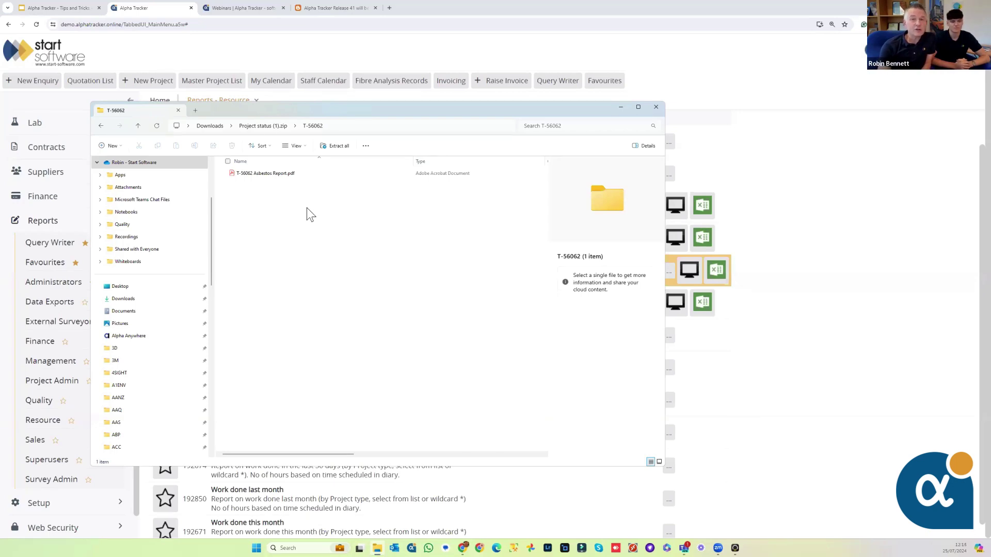
pyautogui.click(655, 107)
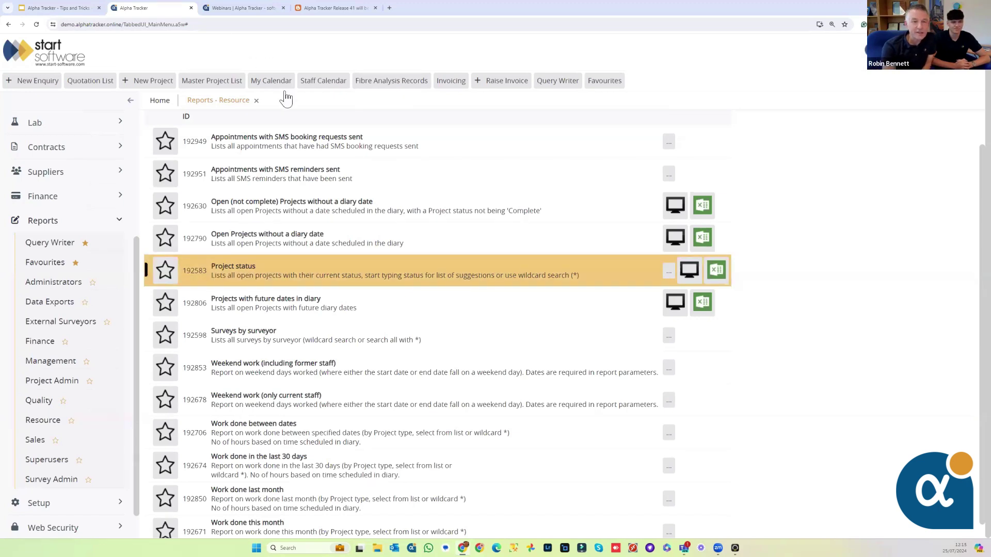
# - Close the Resource reports and open the survey data of project N-30351 from the second page of the Project List, hiding the side menu
pyautogui.click(256, 101)
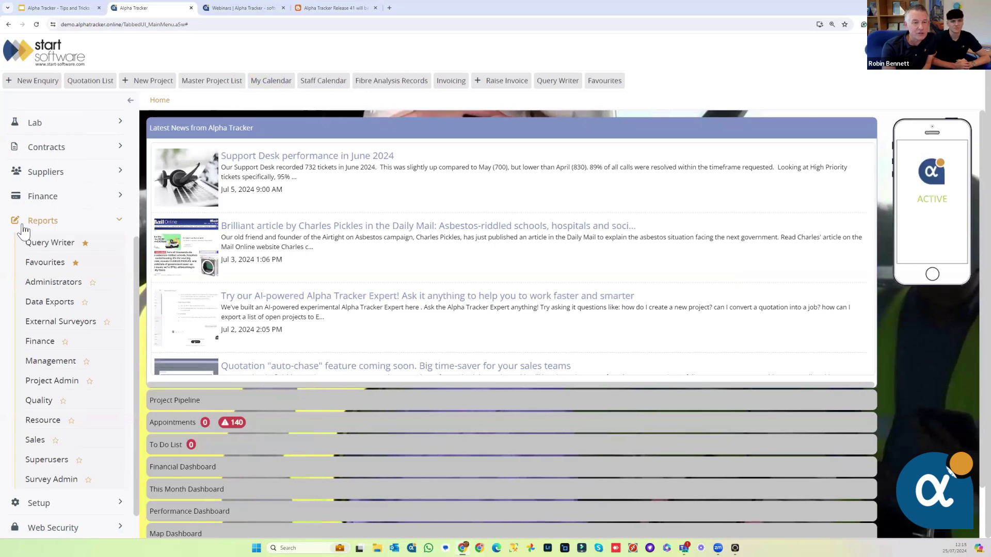
pyautogui.click(52, 221)
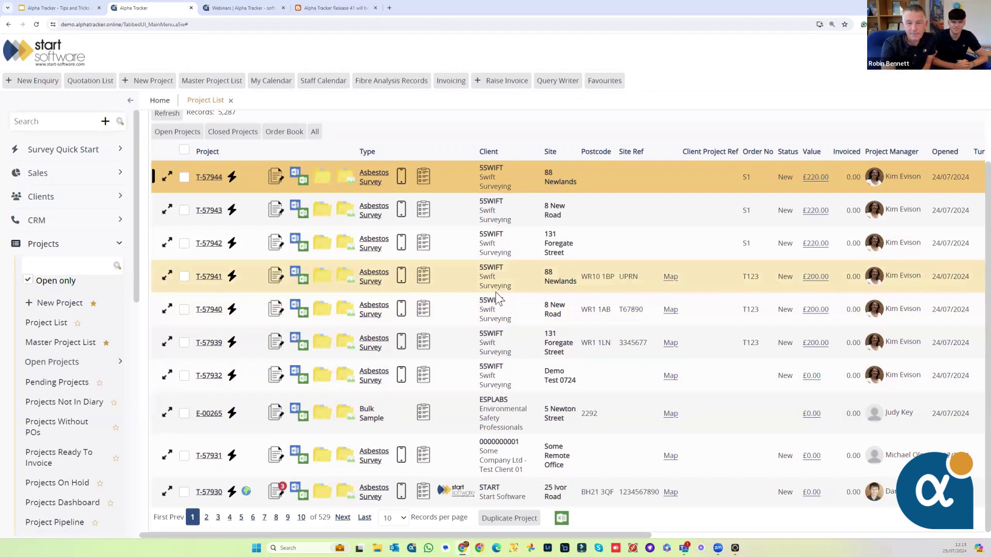
pyautogui.click(206, 517)
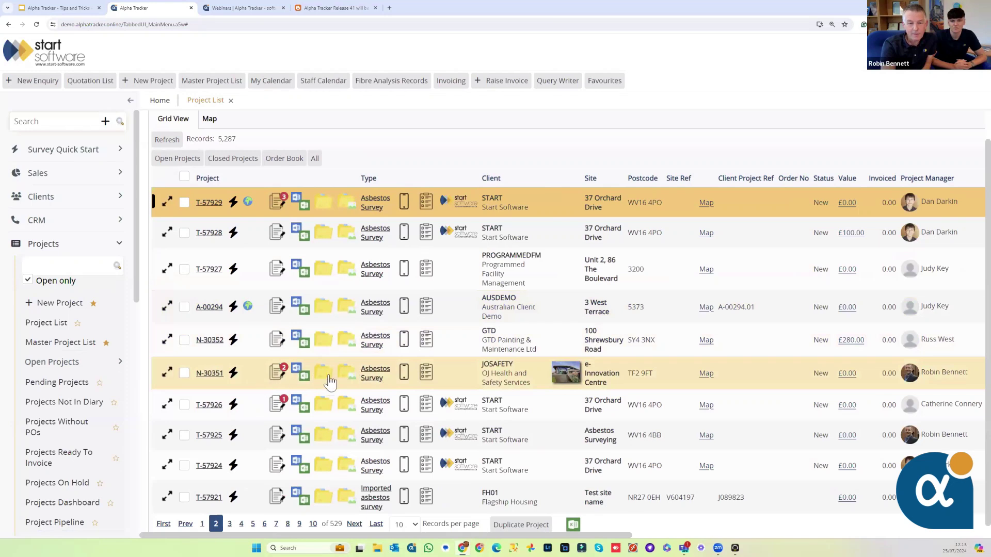
pyautogui.click(404, 373)
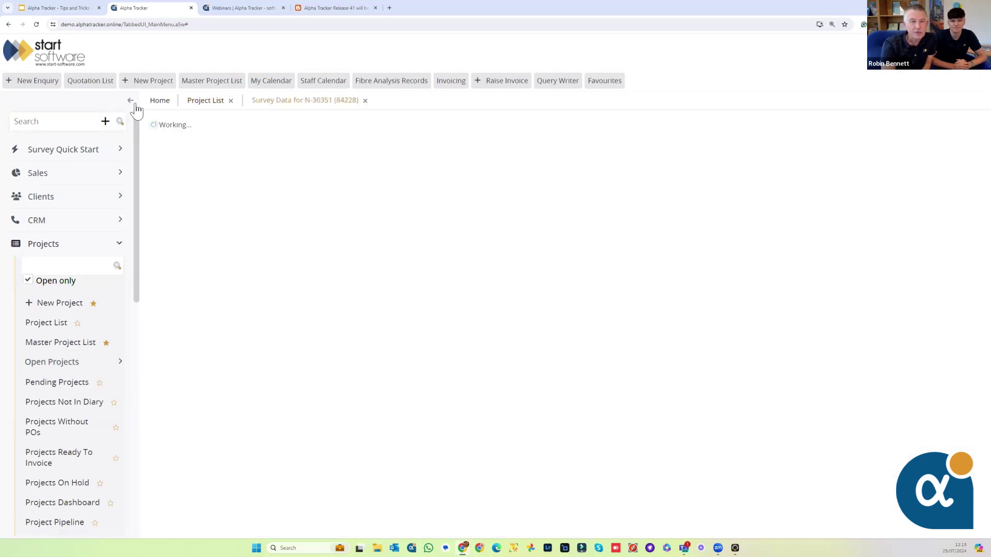
pyautogui.click(130, 101)
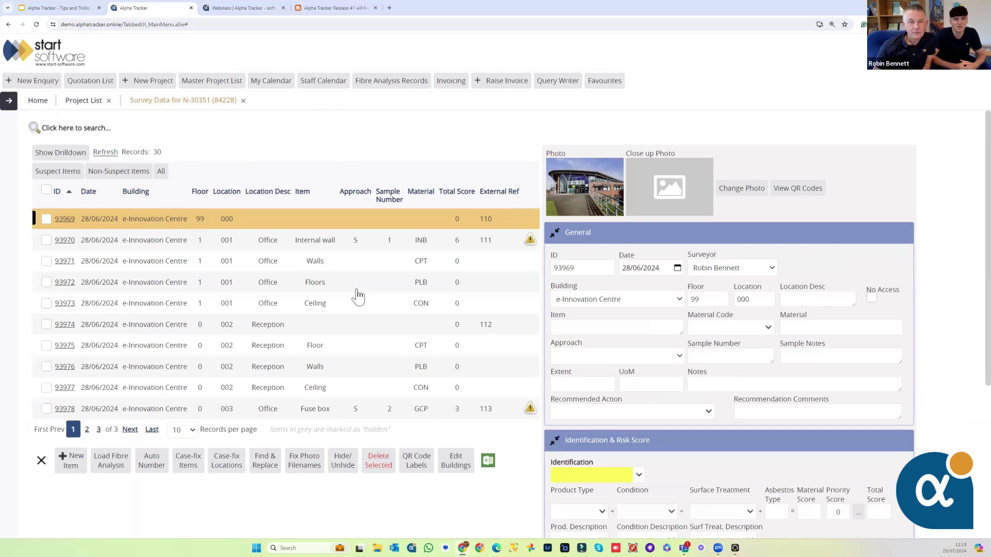
# - Filter the survey items to location 001 and export the filtered list to Excel
pyautogui.click(140, 130)
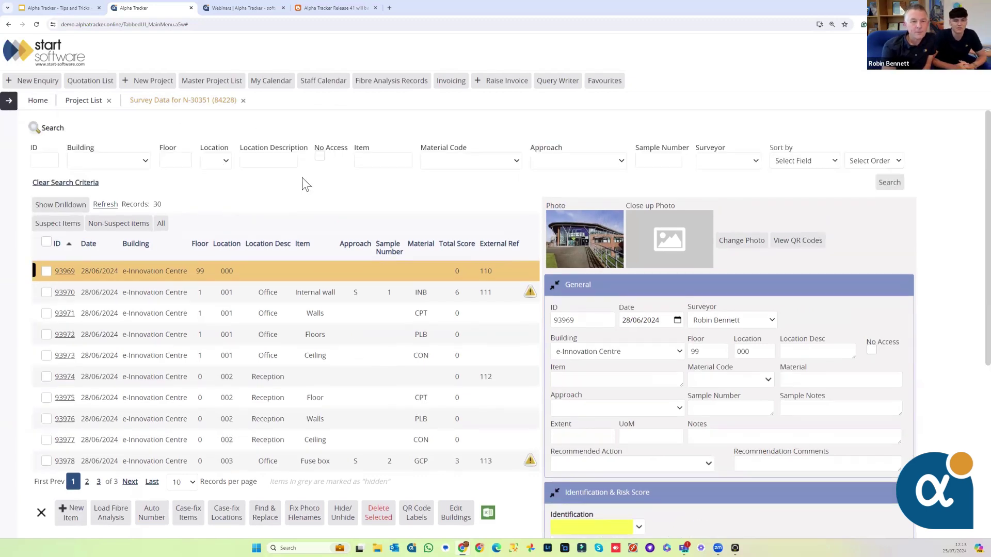
pyautogui.click(221, 165)
pyautogui.click(223, 193)
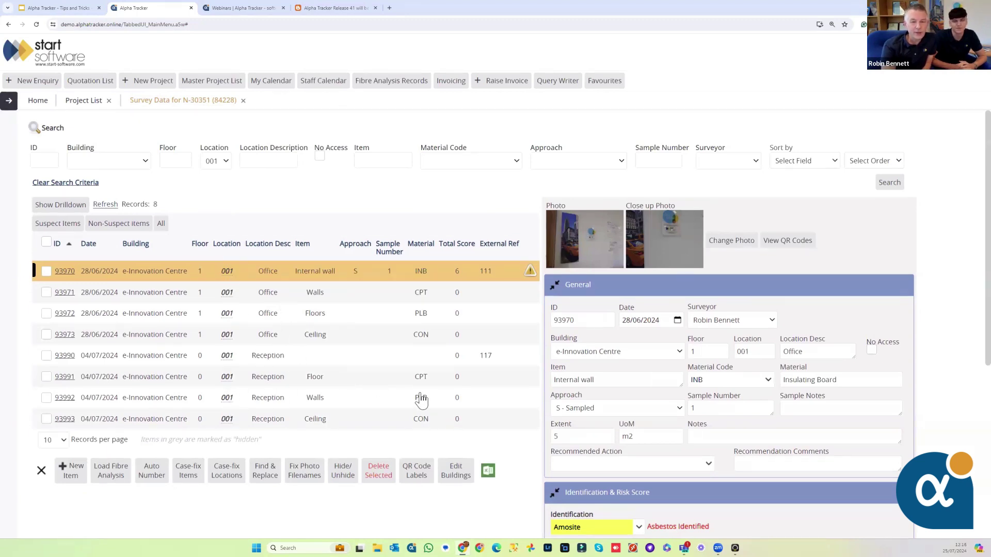
pyautogui.click(488, 472)
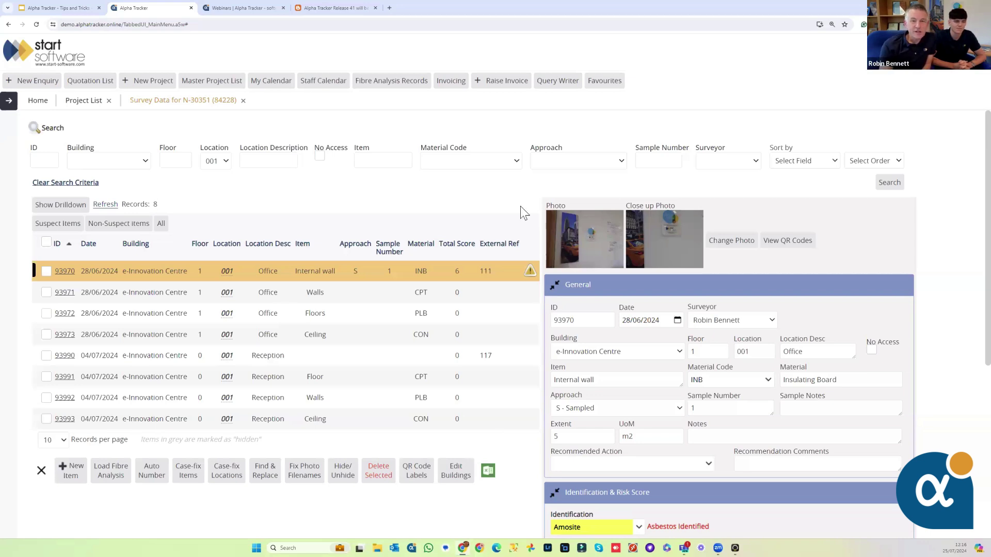
# - Close the survey data and the Project List, and show the side menu again
pyautogui.click(243, 100)
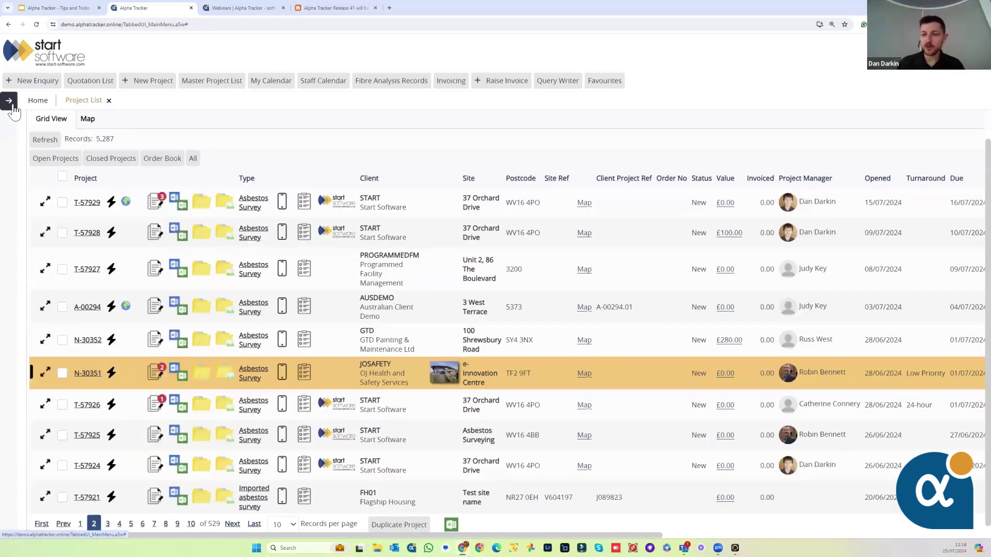
pyautogui.click(108, 101)
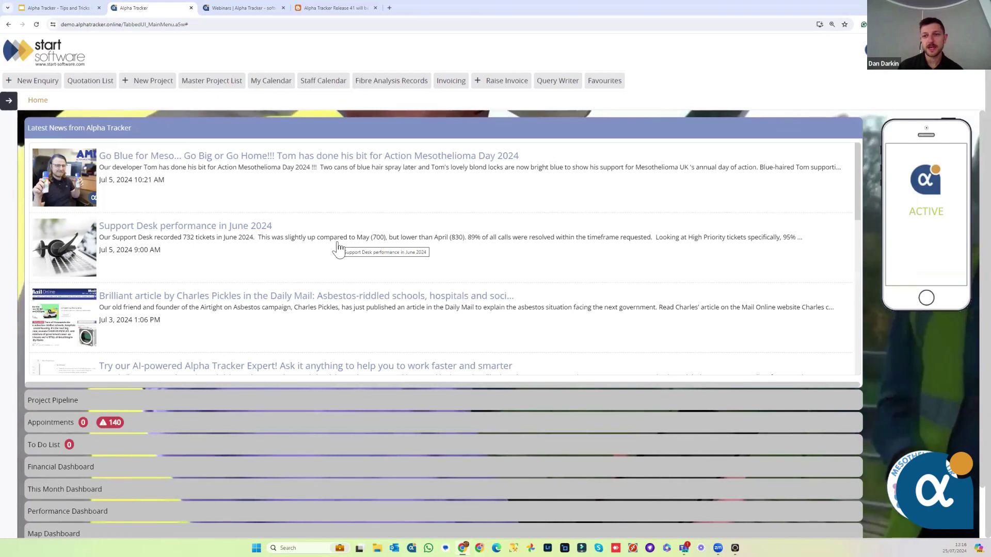
pyautogui.click(9, 101)
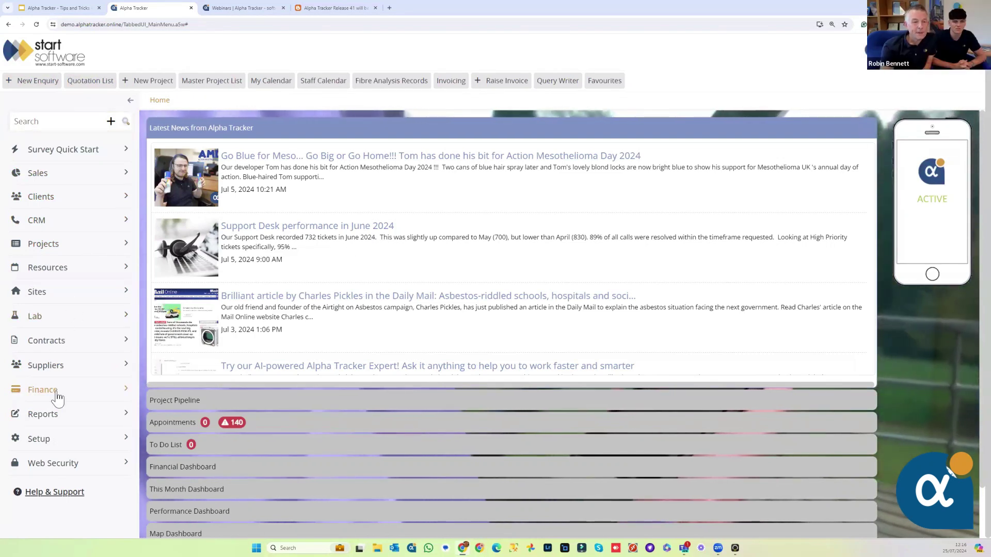
# - Open the Reports setup from the Import/Export settings and hide the side menu to view the report definitions
pyautogui.click(51, 438)
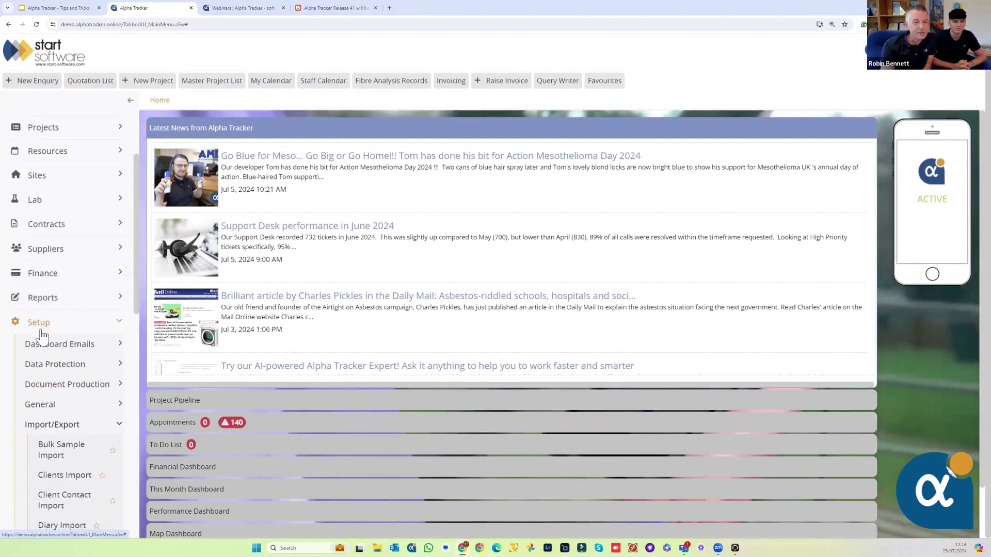
pyautogui.scroll(-4, 43, 330)
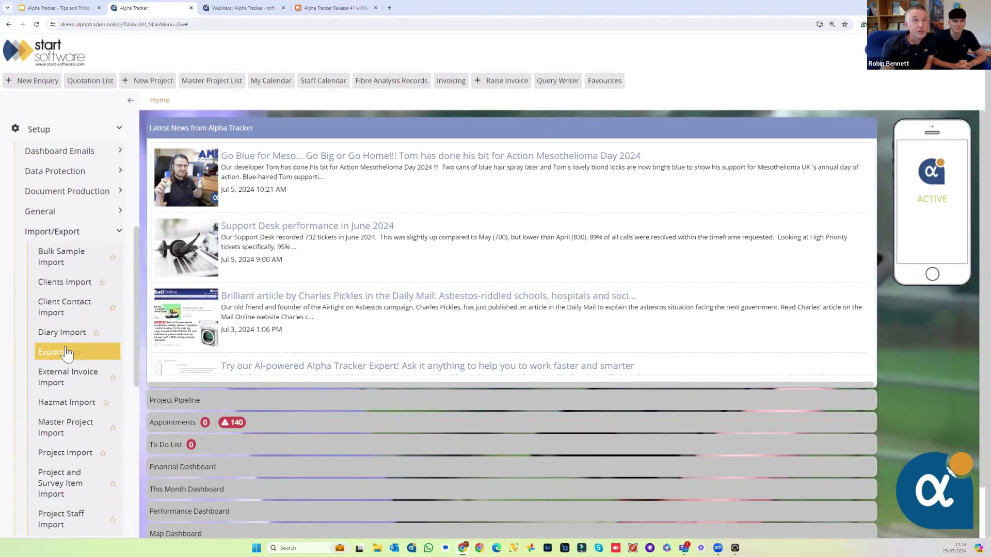
pyautogui.scroll(-2, 72, 388)
pyautogui.scroll(-5, 72, 388)
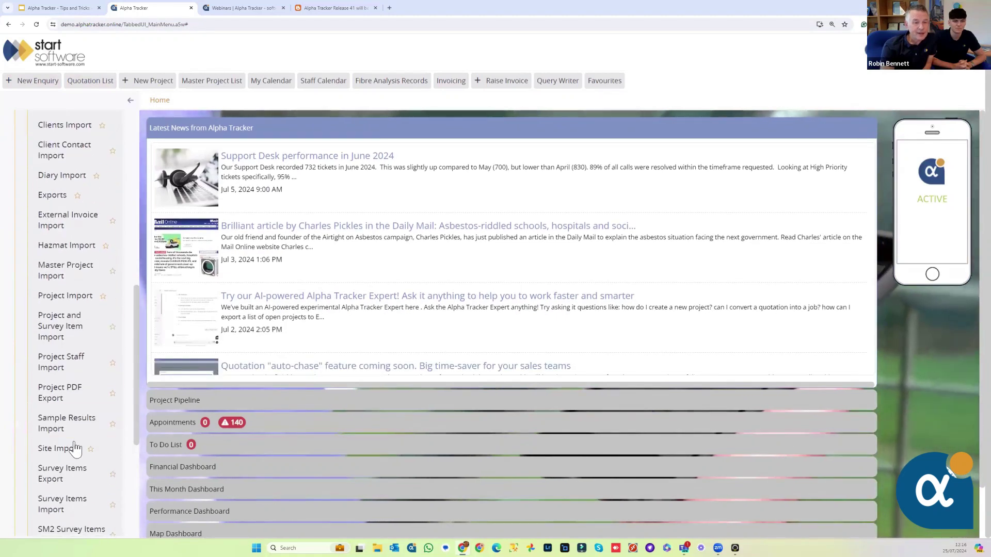
pyautogui.click(49, 461)
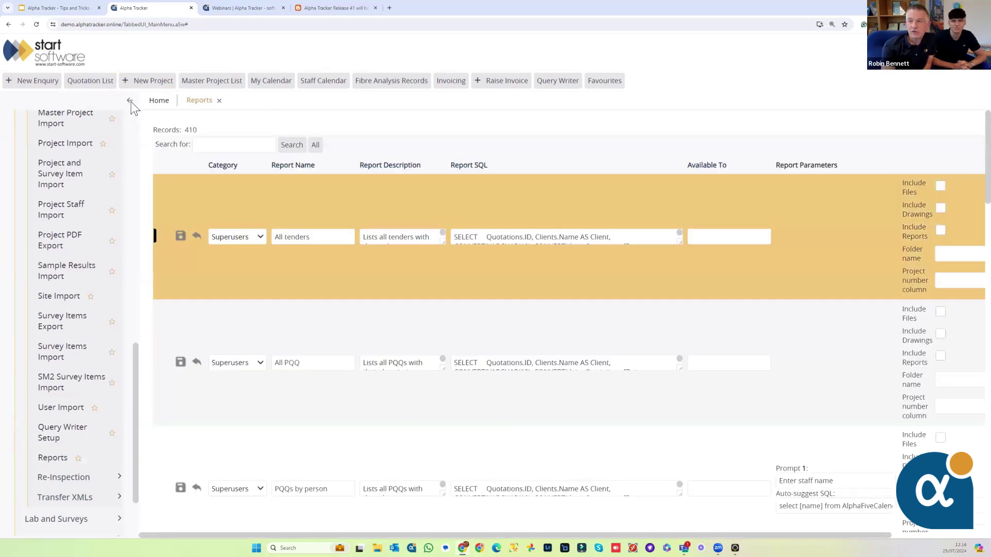
pyautogui.click(131, 100)
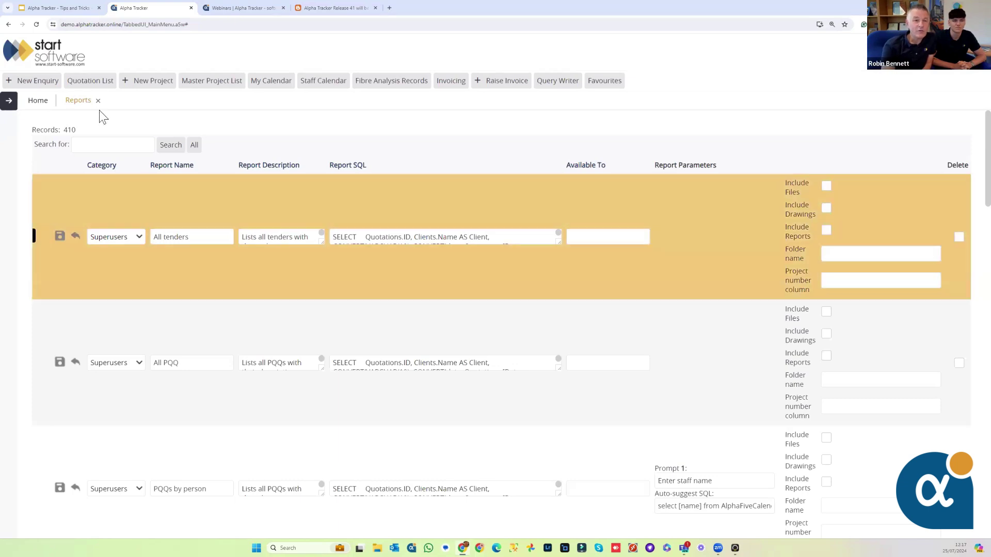
# - Close the Reports setup, show the side menu again and open the Resource category of the reports
pyautogui.click(97, 100)
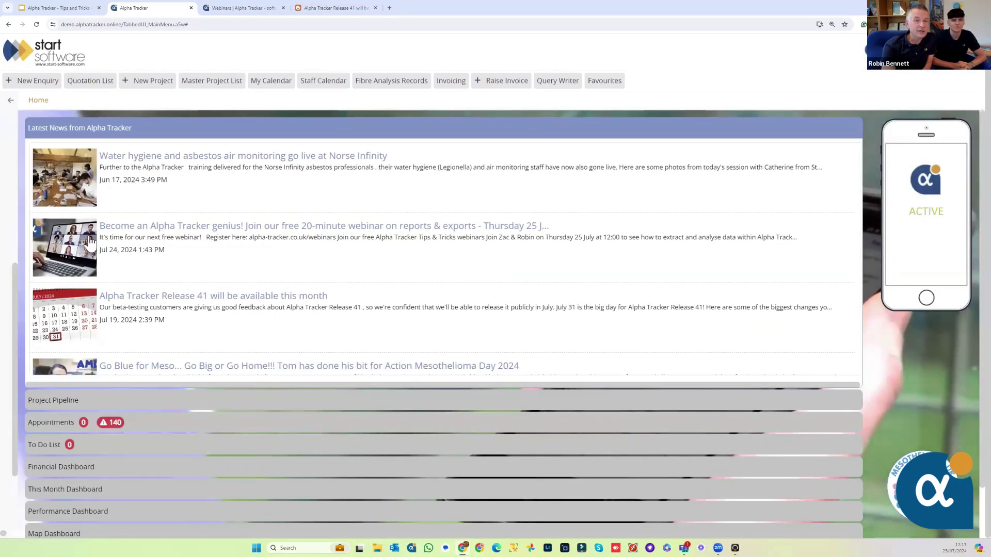
pyautogui.click(9, 100)
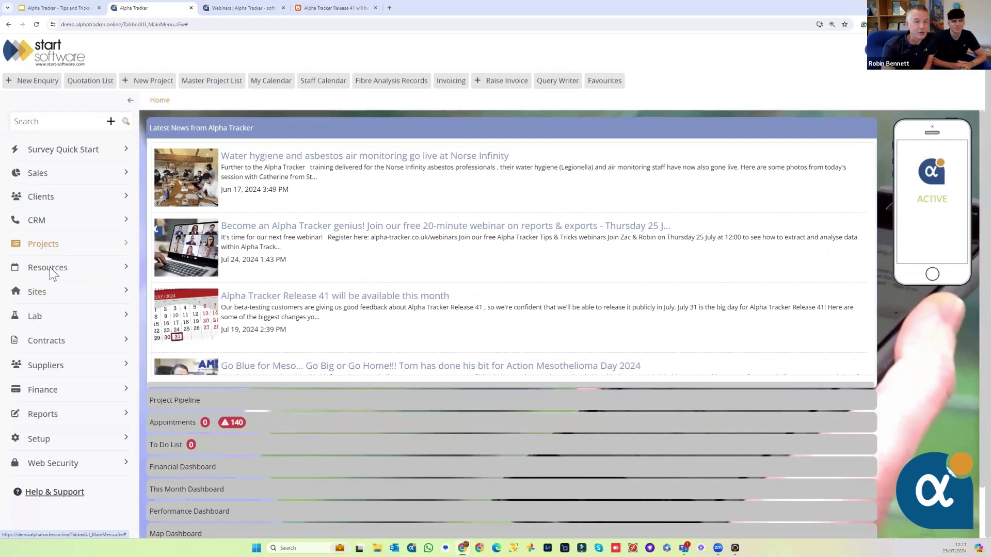
pyautogui.click(51, 413)
pyautogui.click(45, 423)
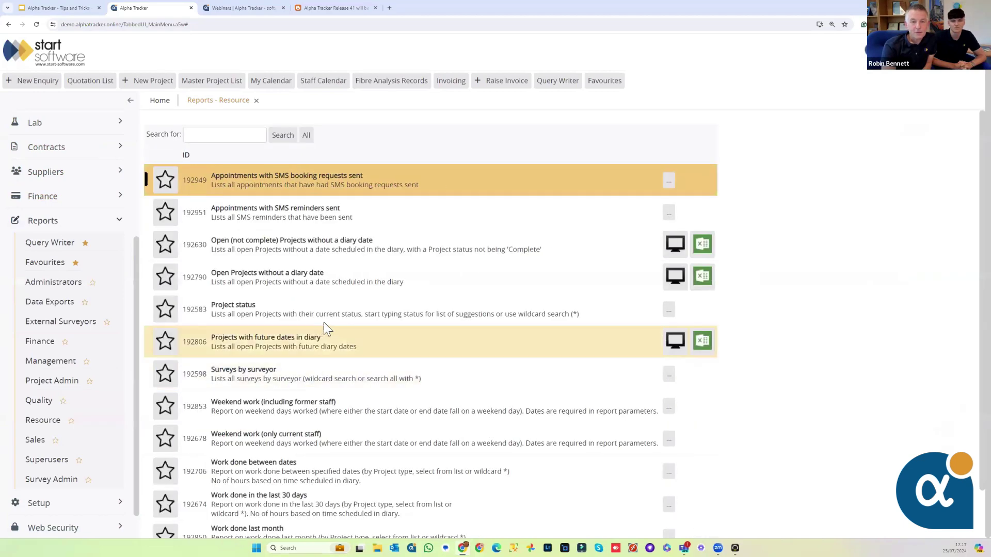
# - Enter Cancelled as the project status parameter of the Project status report and apply it
pyautogui.click(670, 311)
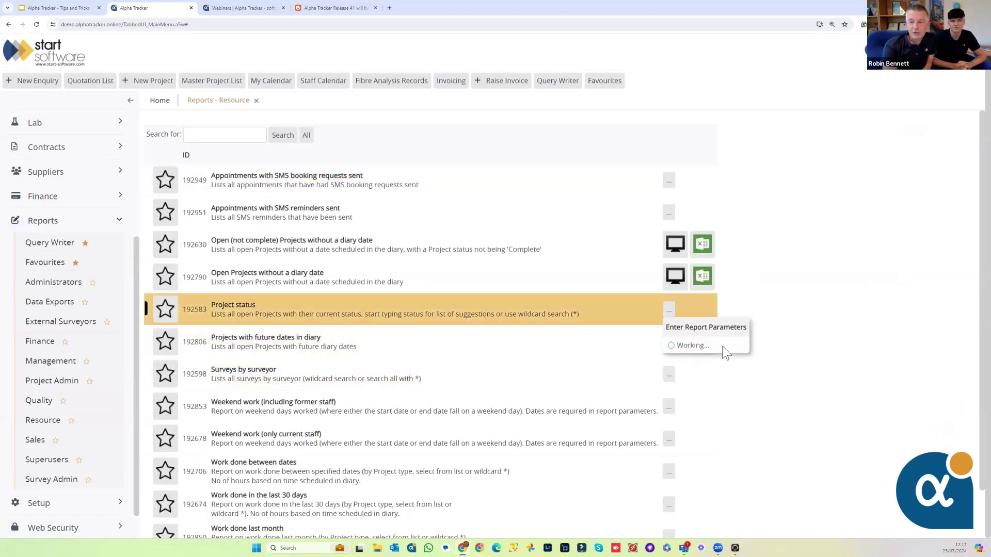
pyautogui.click(806, 354)
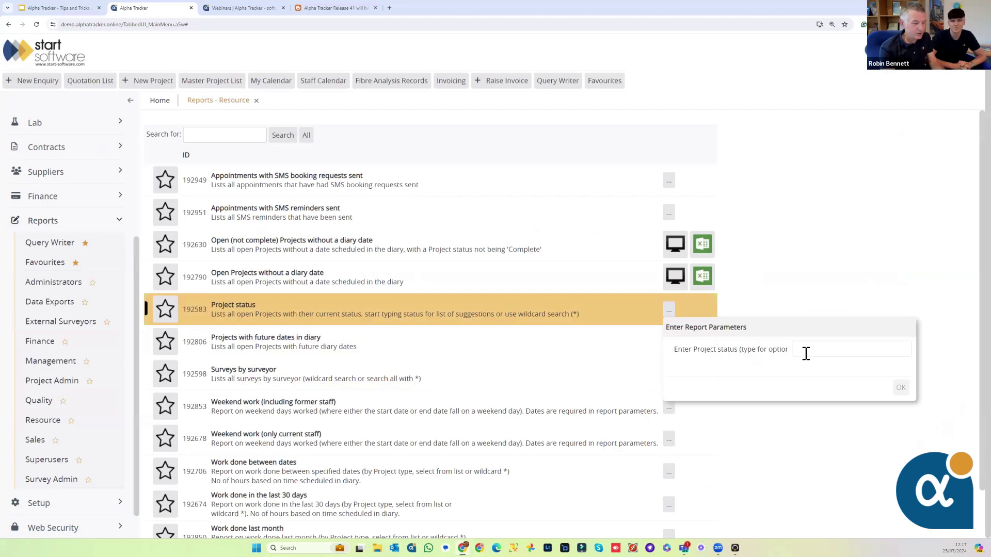
pyautogui.write('Canc')
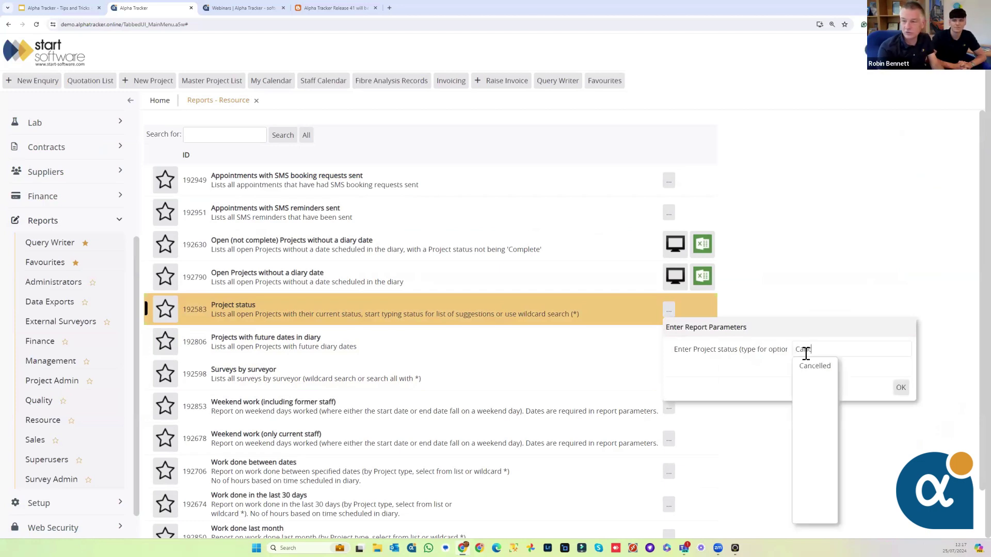
pyautogui.click(825, 370)
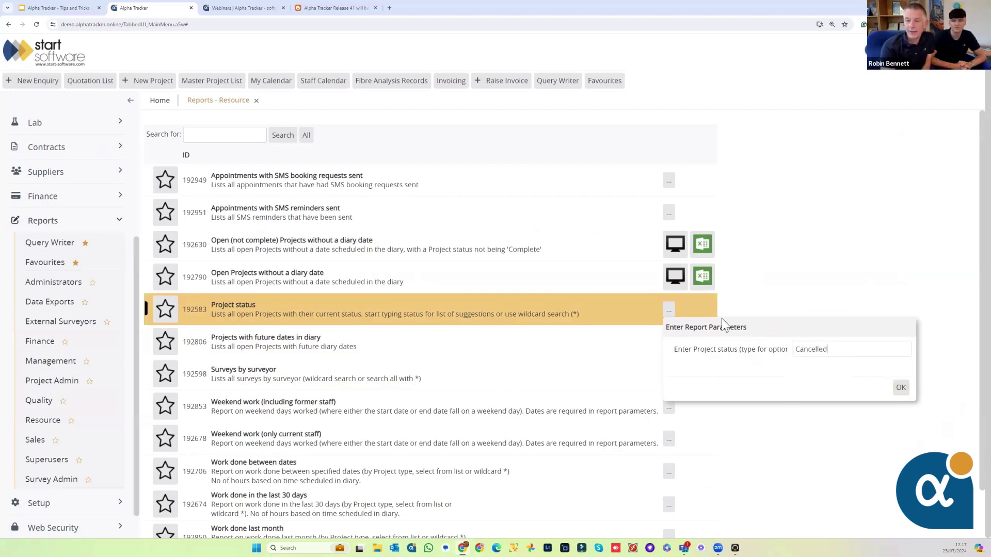
pyautogui.click(751, 315)
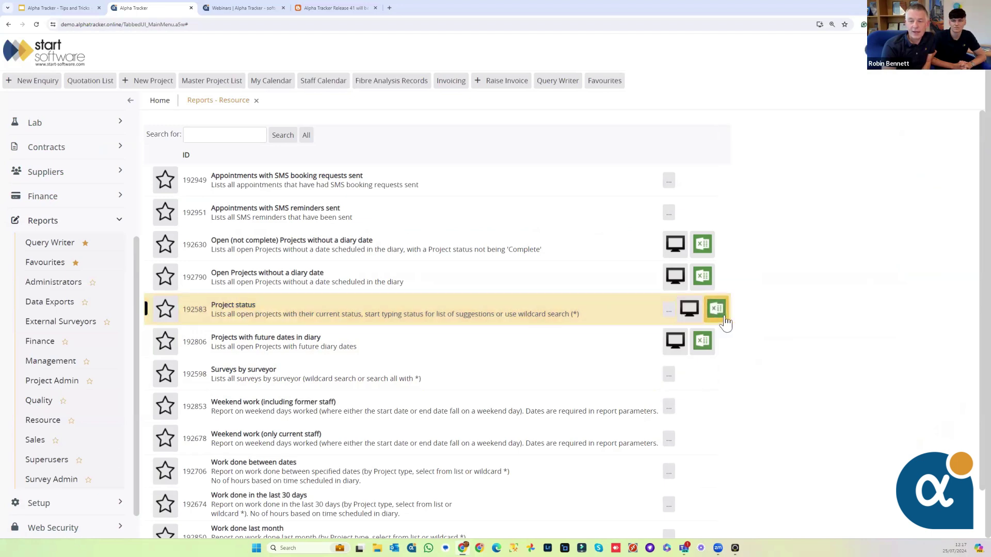
# - Export the Project status report for cancelled projects to Excel, view the contents of the downloaded zip and close its window
pyautogui.click(717, 309)
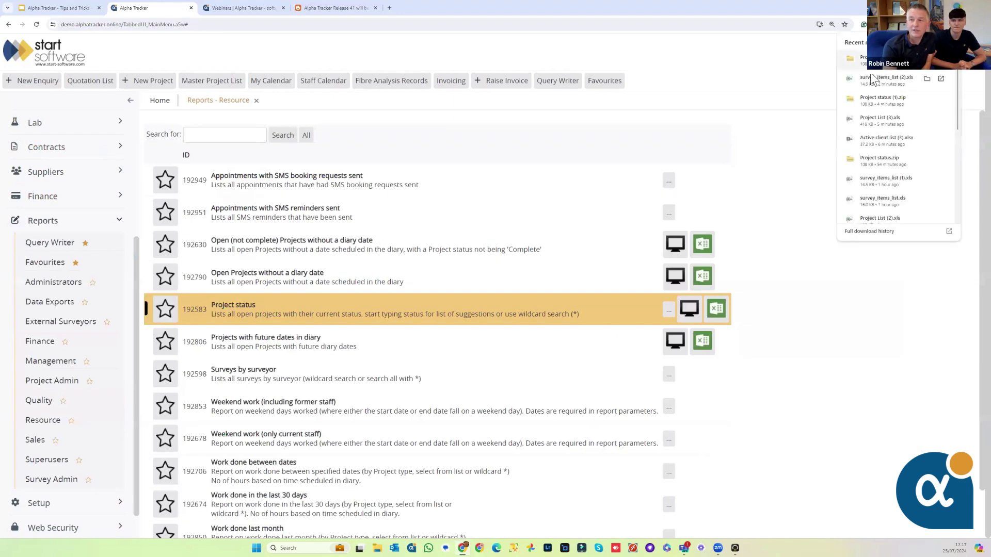
pyautogui.click(877, 59)
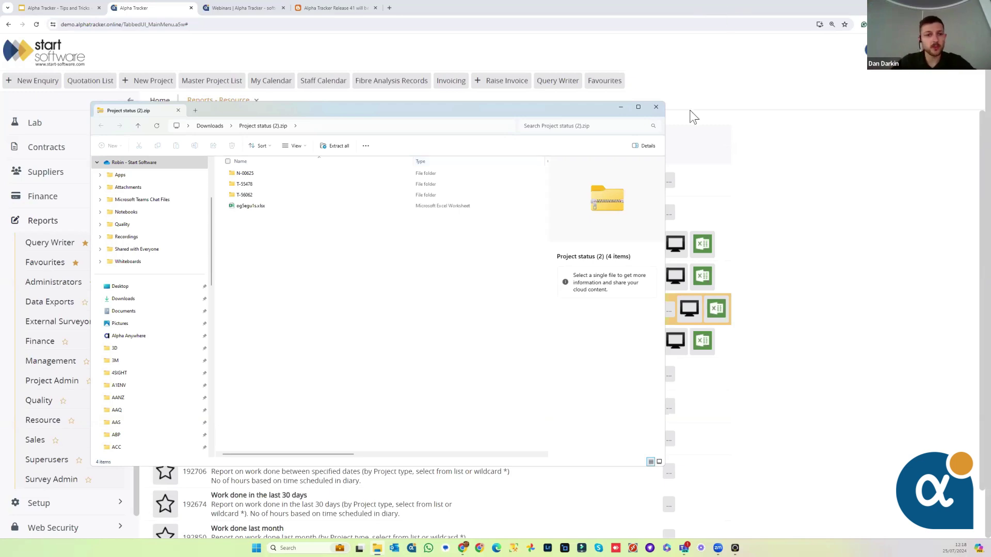
pyautogui.click(656, 107)
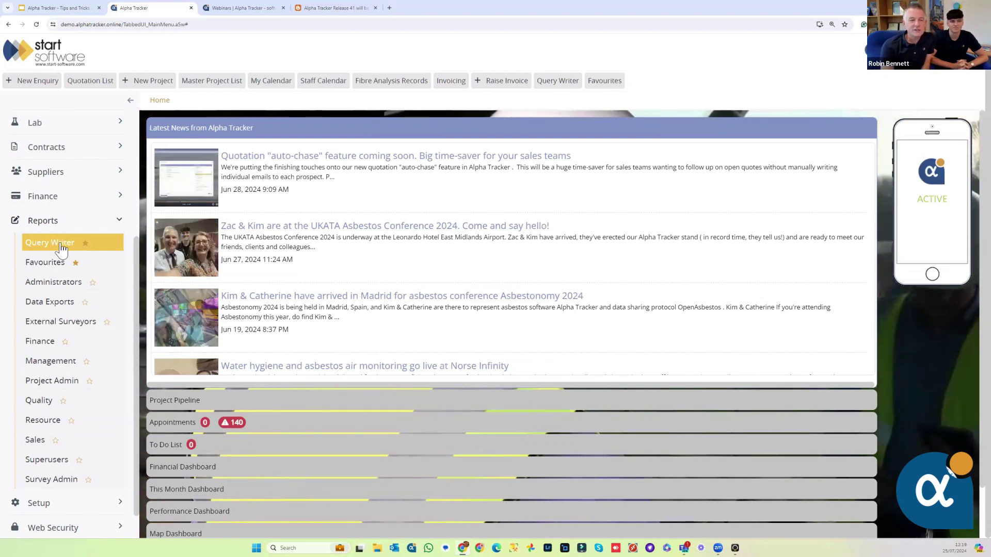
# - Open the Query Writer, choose Projects as the data source and expand the field selection
pyautogui.click(49, 245)
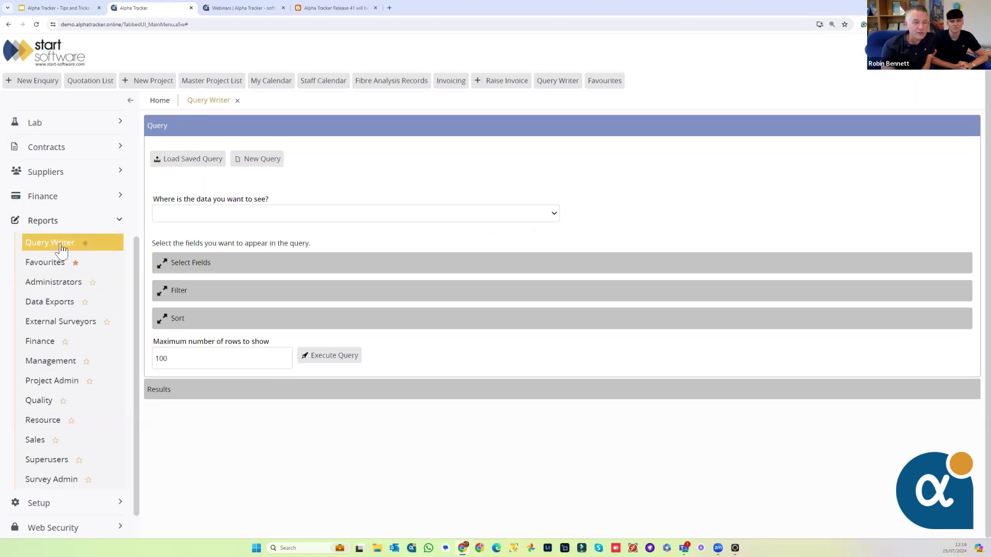
pyautogui.click(255, 215)
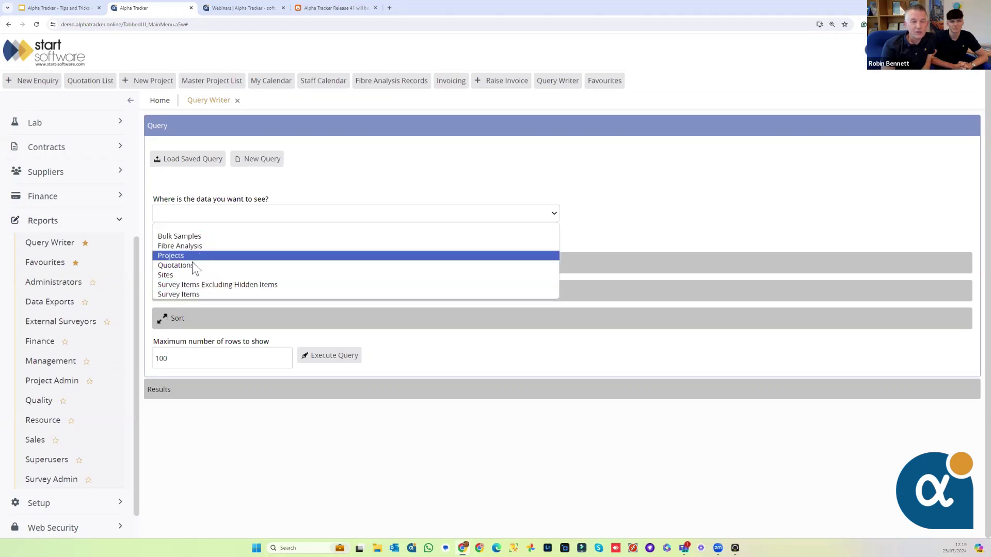
pyautogui.click(174, 258)
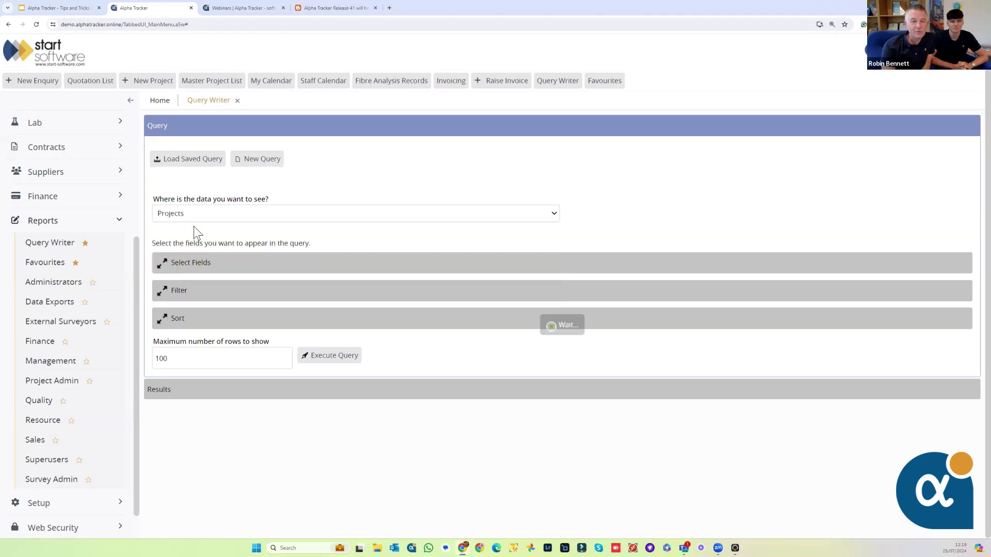
pyautogui.click(205, 263)
pyautogui.scroll(-2, 205, 269)
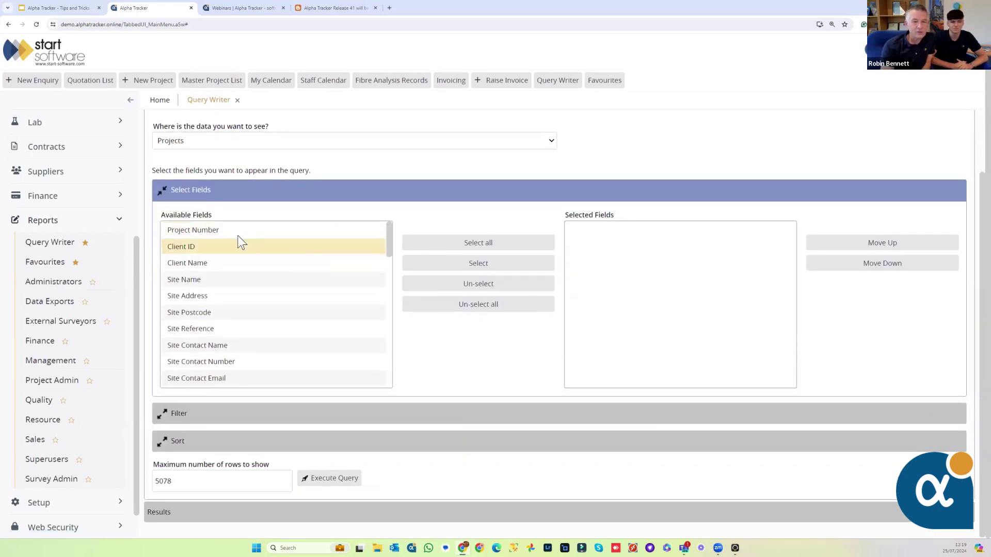
# - Add Project Number, Client ID, Site Name and Site Postcode to the query's selected fields
pyautogui.doubleClick(283, 230)
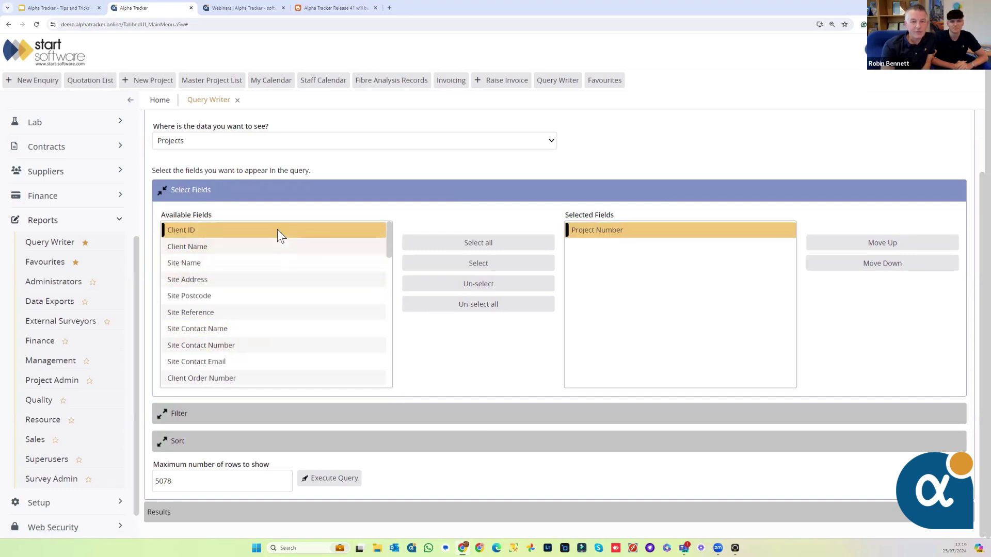
pyautogui.doubleClick(277, 229)
pyautogui.doubleClick(268, 252)
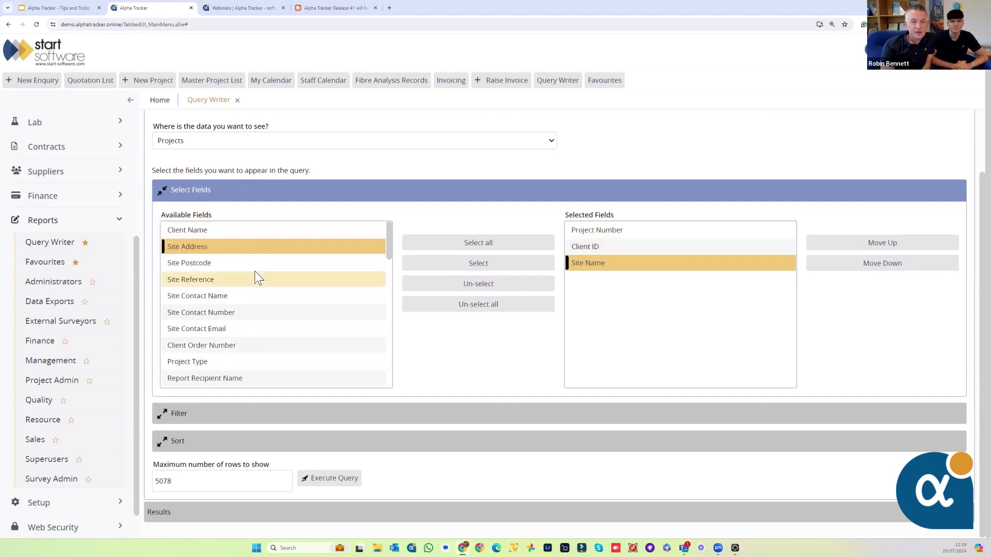
pyautogui.doubleClick(254, 263)
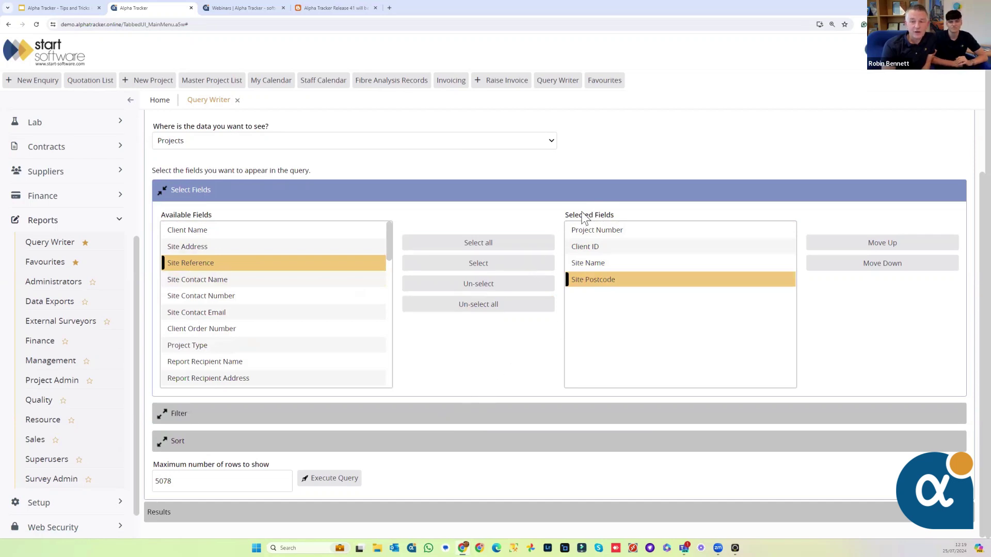
# - Execute the unfiltered Projects query and look through the returned records
pyautogui.click(336, 485)
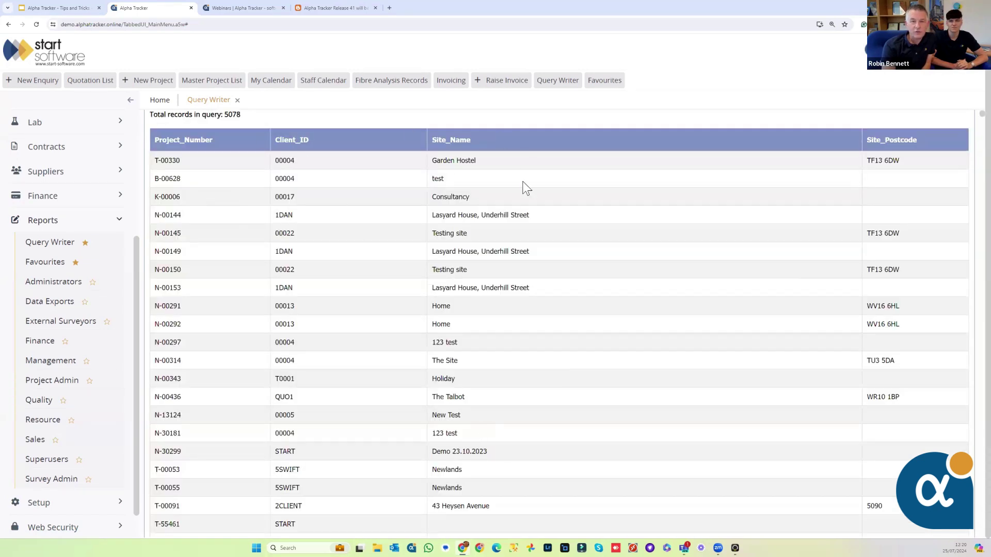
pyautogui.scroll(-8, 575, 234)
pyautogui.scroll(6, 575, 235)
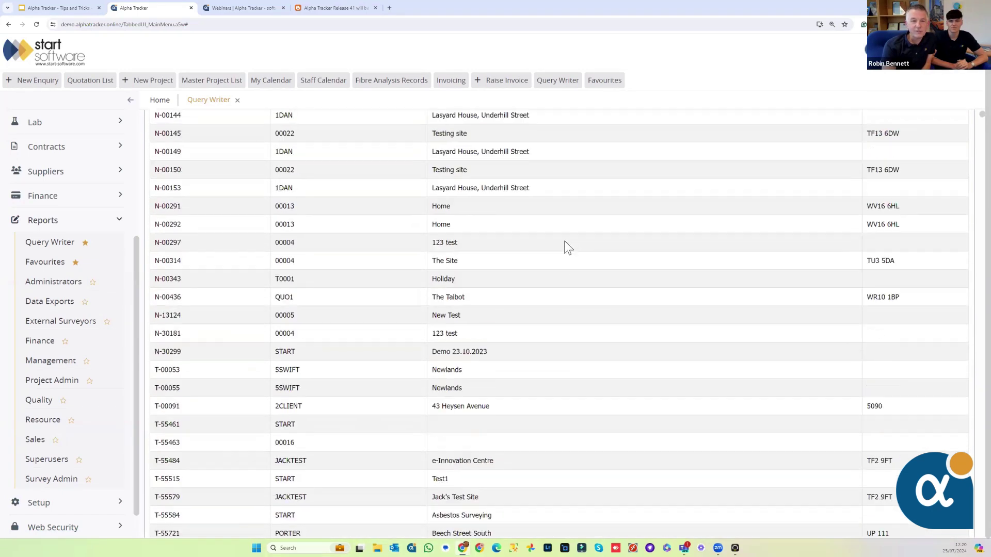
pyautogui.scroll(3, 568, 248)
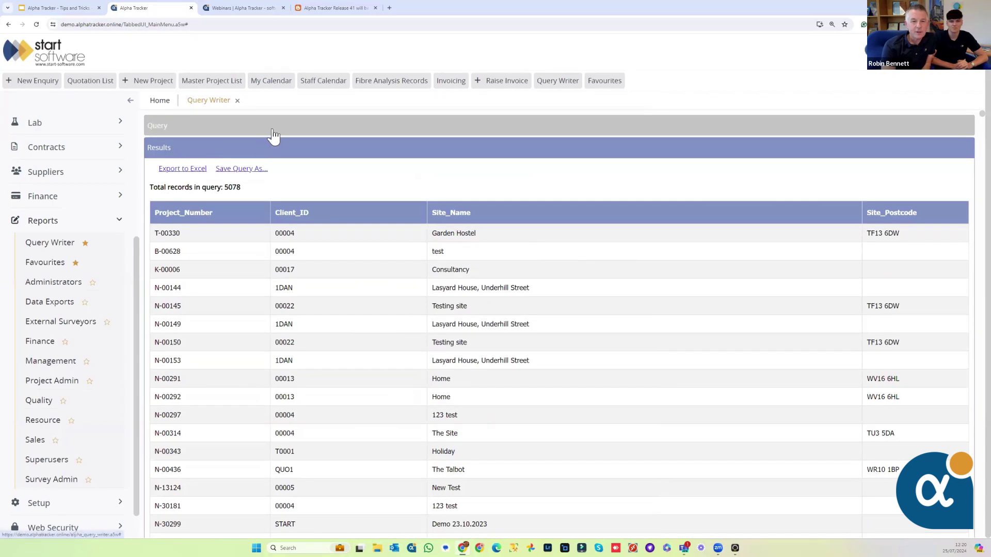
# - Return to the query definition and add a filter where Site Postcode = TF2 9FT
pyautogui.click(273, 136)
pyautogui.scroll(-1, 385, 264)
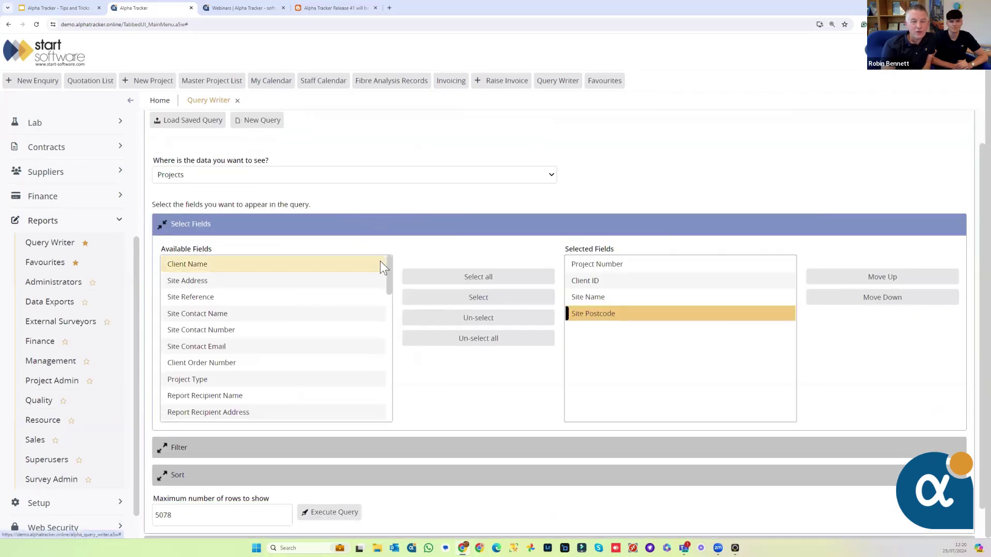
pyautogui.scroll(-1, 380, 262)
pyautogui.scroll(-1, 426, 408)
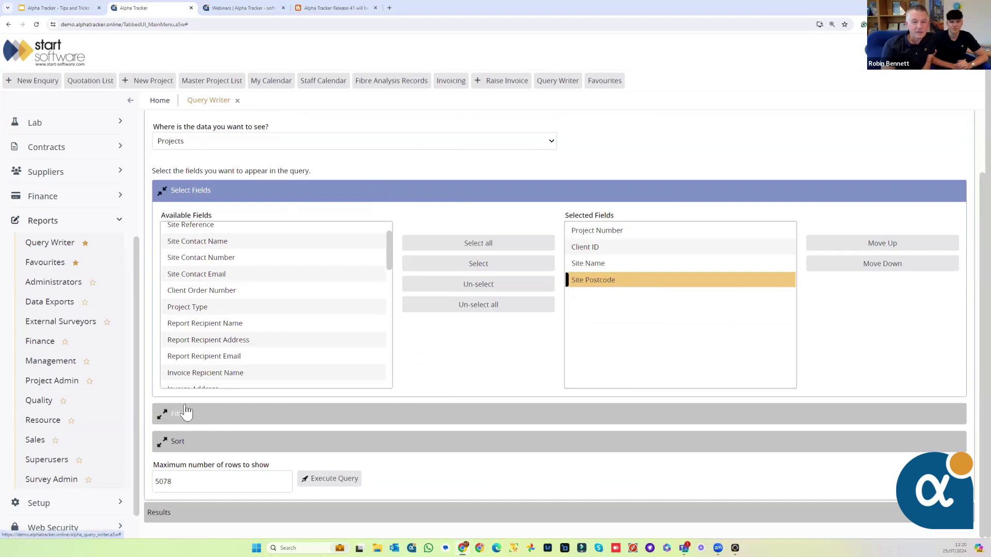
pyautogui.click(228, 416)
pyautogui.scroll(-2, 327, 395)
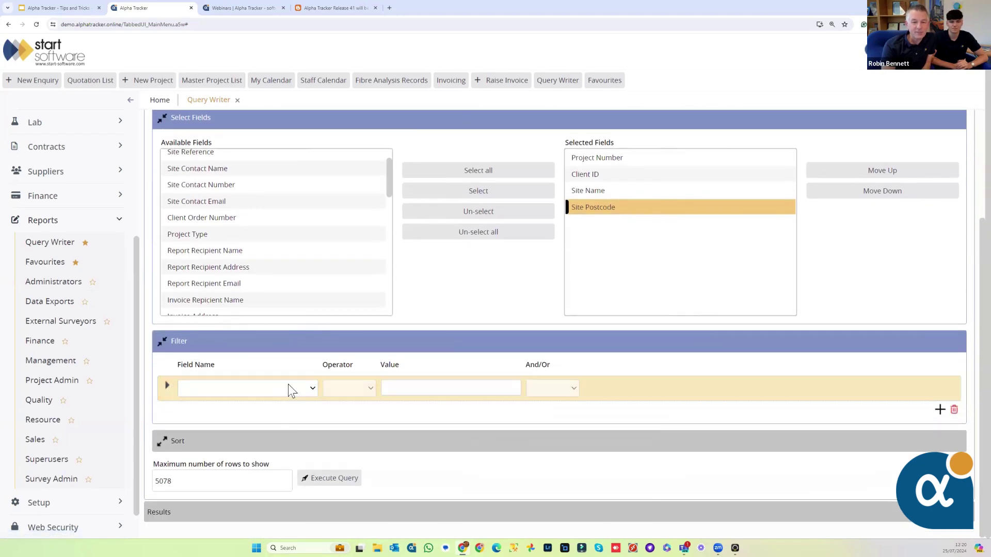
pyautogui.click(298, 398)
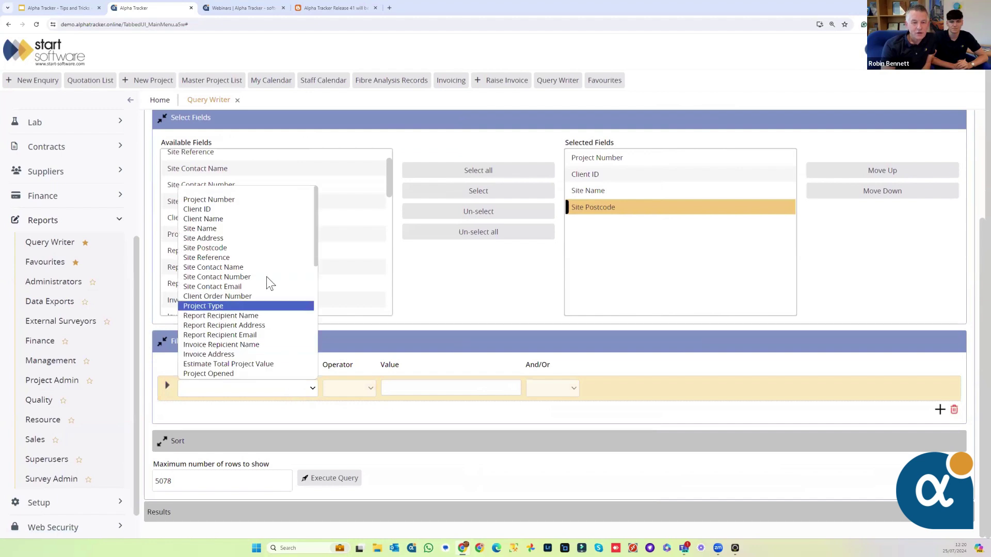
pyautogui.click(264, 248)
pyautogui.click(367, 388)
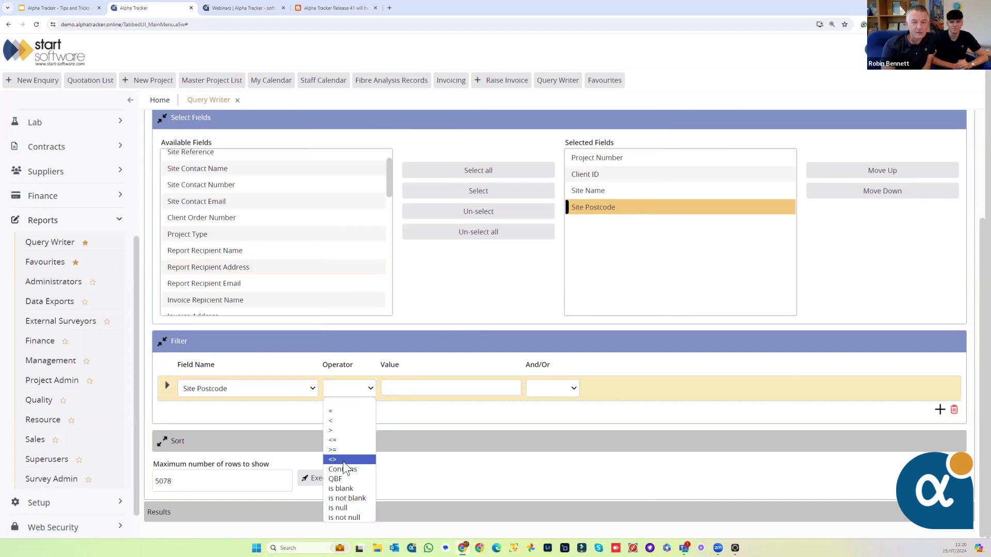
pyautogui.click(343, 409)
pyautogui.click(430, 383)
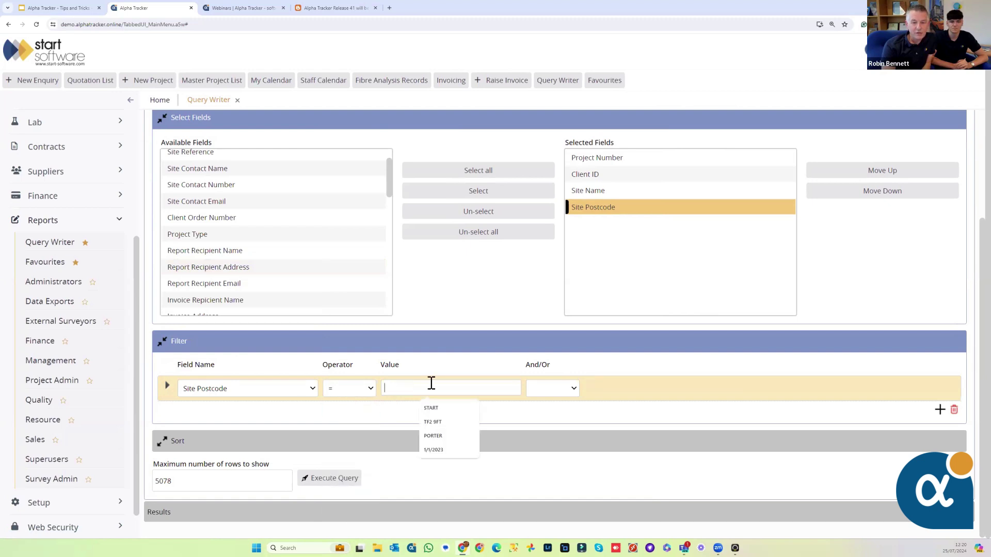
pyautogui.click(433, 422)
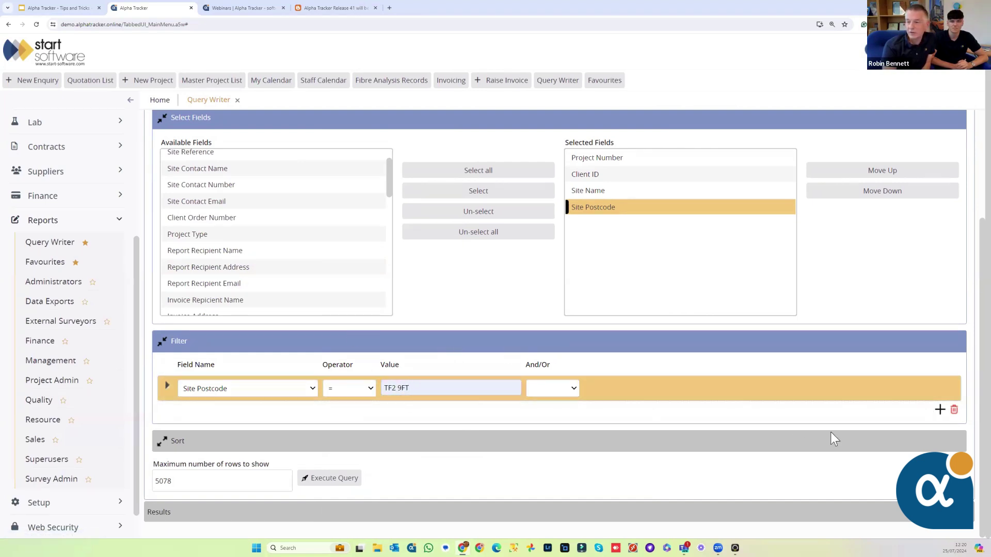
# - Execute the postcode-filtered query and review the resulting project list
pyautogui.click(331, 477)
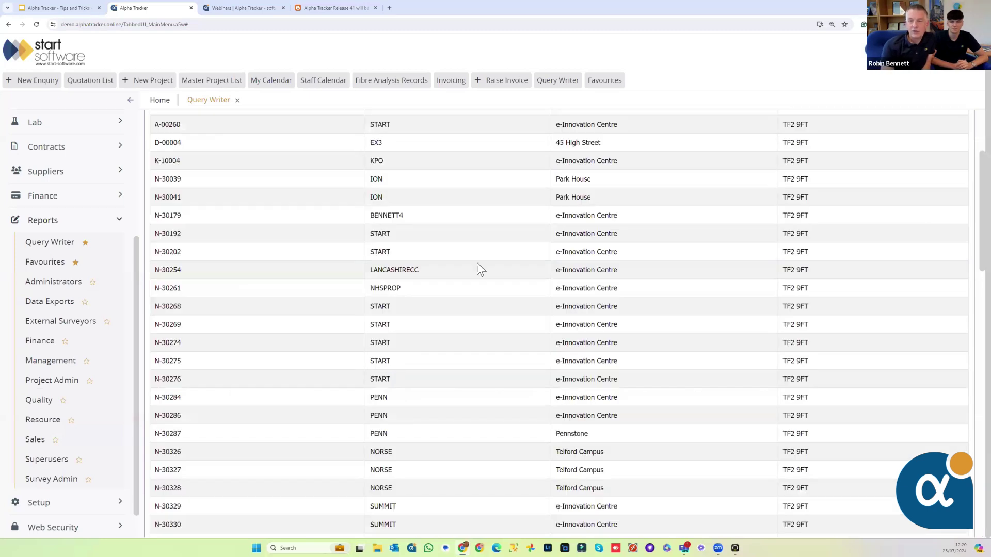
pyautogui.scroll(3, 594, 151)
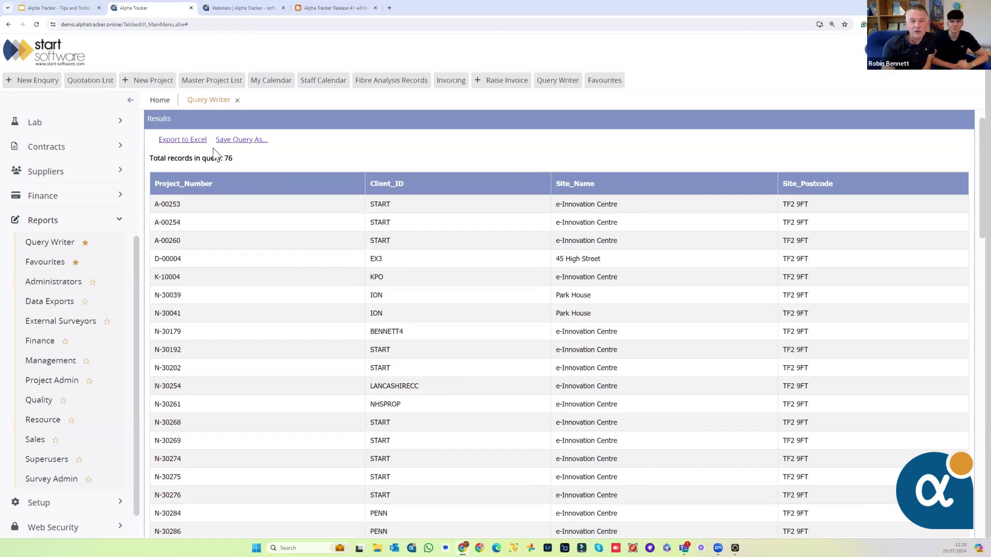
pyautogui.scroll(-1, 309, 240)
pyautogui.scroll(2, 305, 233)
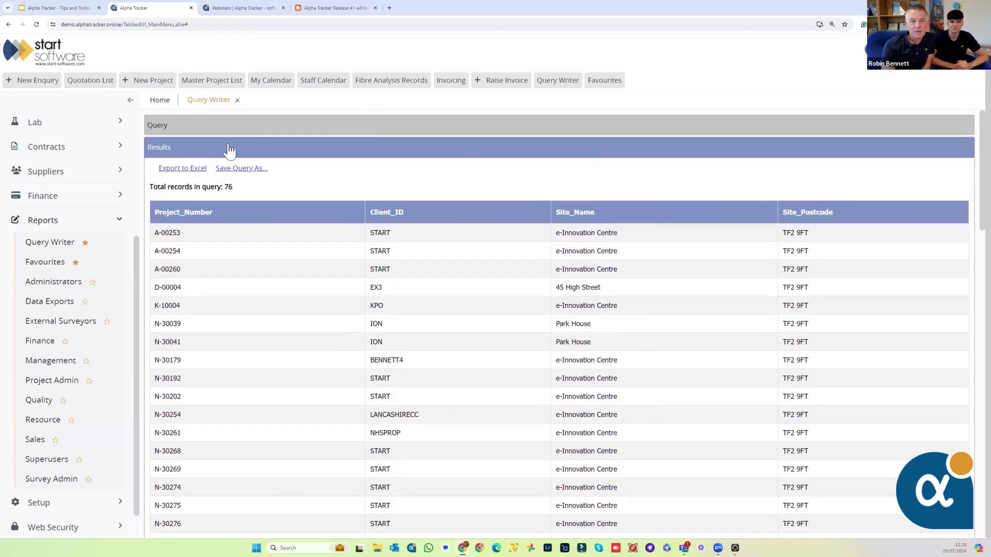
# - Reopen the query definition and set Site Name in ascending direction as the first sort order
pyautogui.scroll(-5, 388, 247)
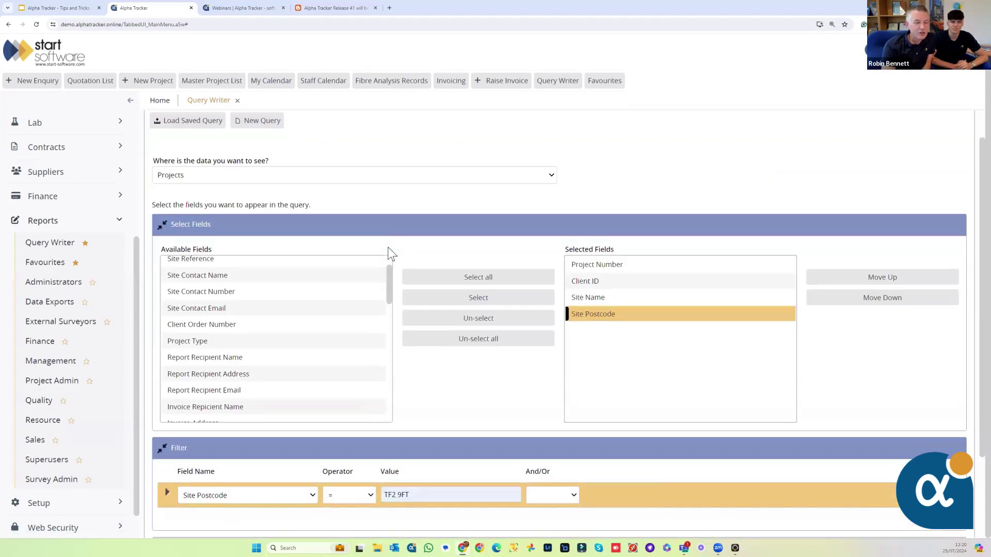
pyautogui.scroll(-3, 339, 343)
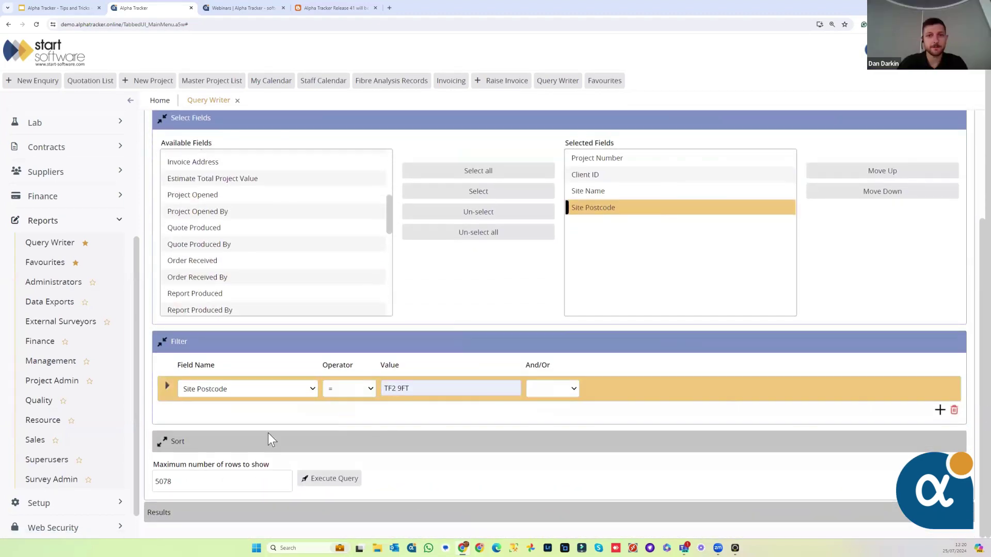
pyautogui.click(237, 447)
pyautogui.scroll(-1, 282, 421)
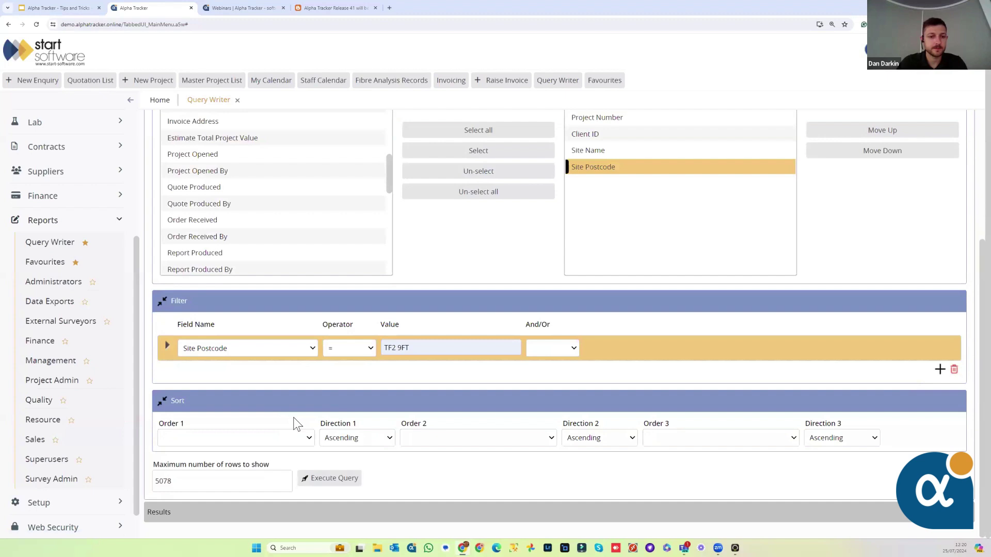
pyautogui.click(247, 445)
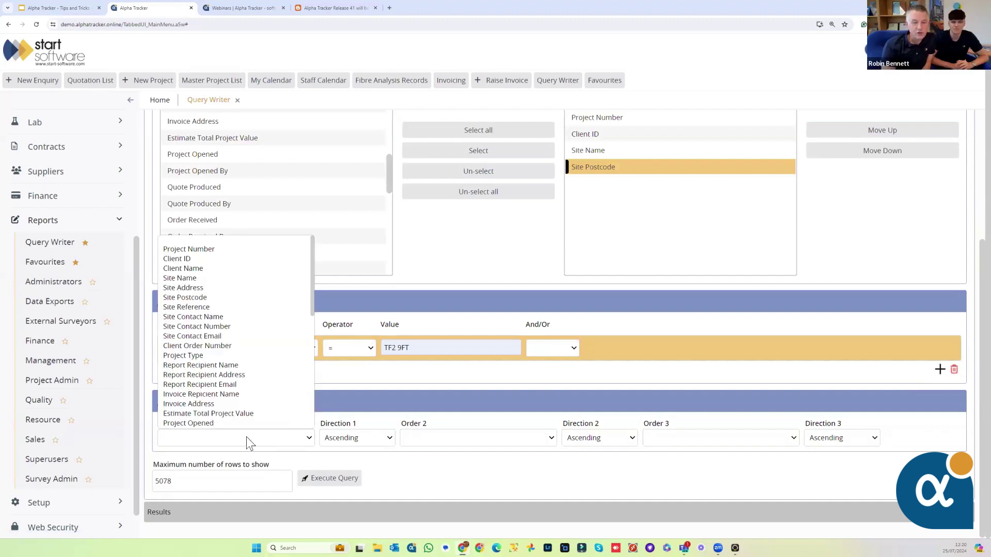
pyautogui.click(231, 278)
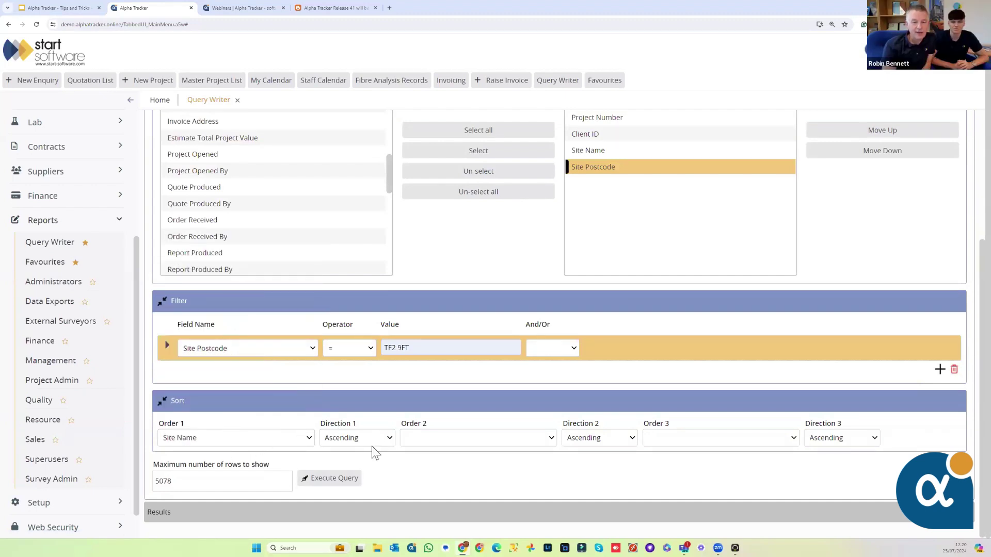
# - Leave the second sort order empty and execute the query sorted by Site Name
pyautogui.click(466, 443)
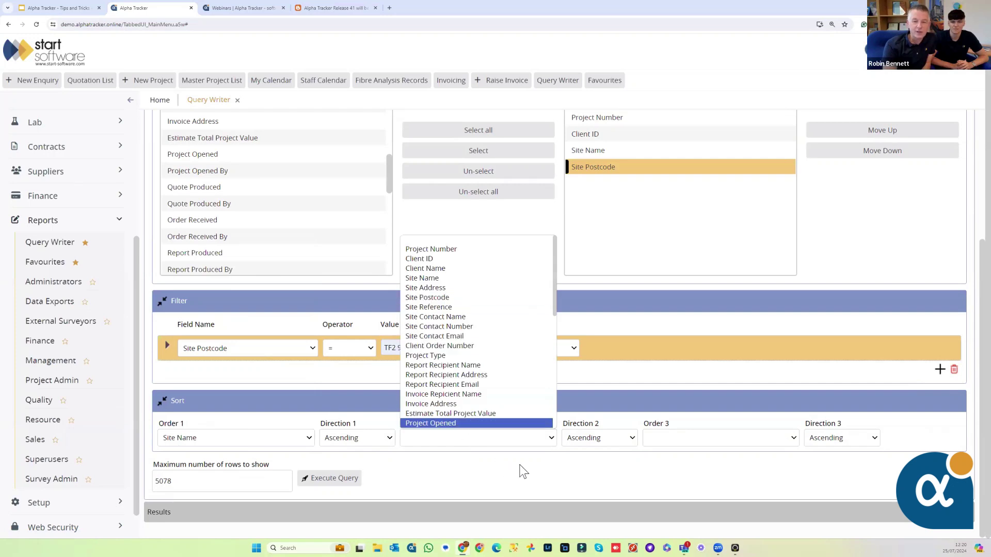
pyautogui.press('Down')
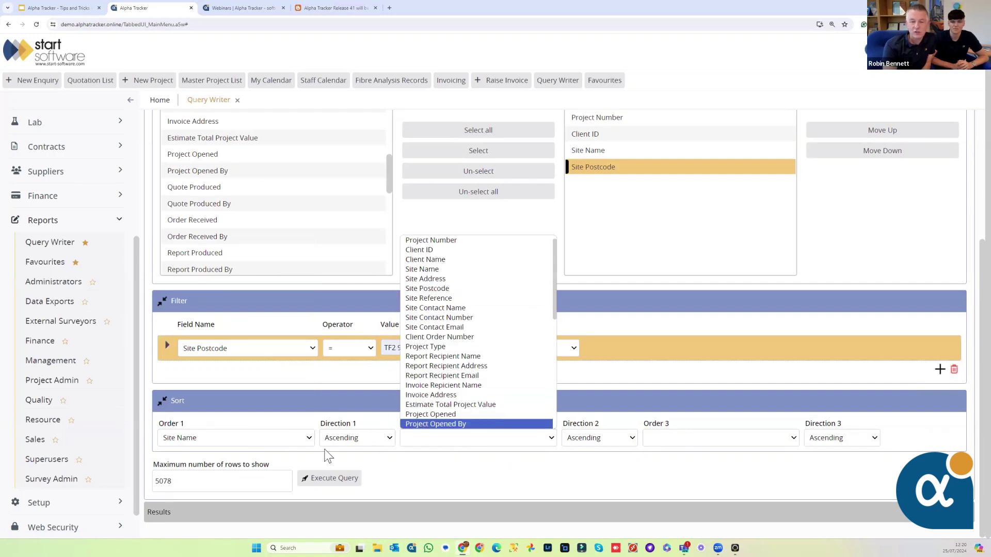
pyautogui.click(352, 438)
pyautogui.click(419, 489)
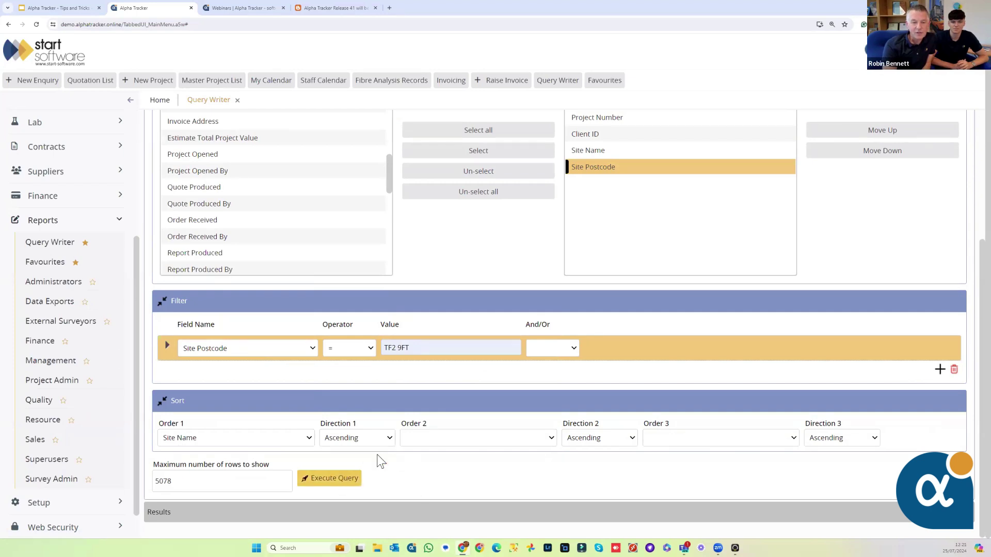
pyautogui.scroll(3, 385, 420)
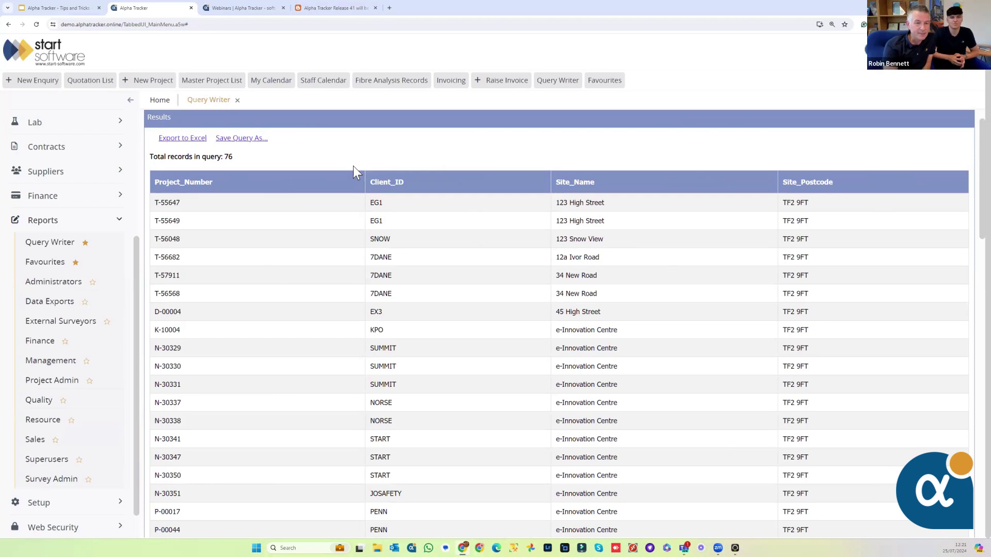
# - Save the query under the name Demo #3 and close the save dialog
pyautogui.click(256, 139)
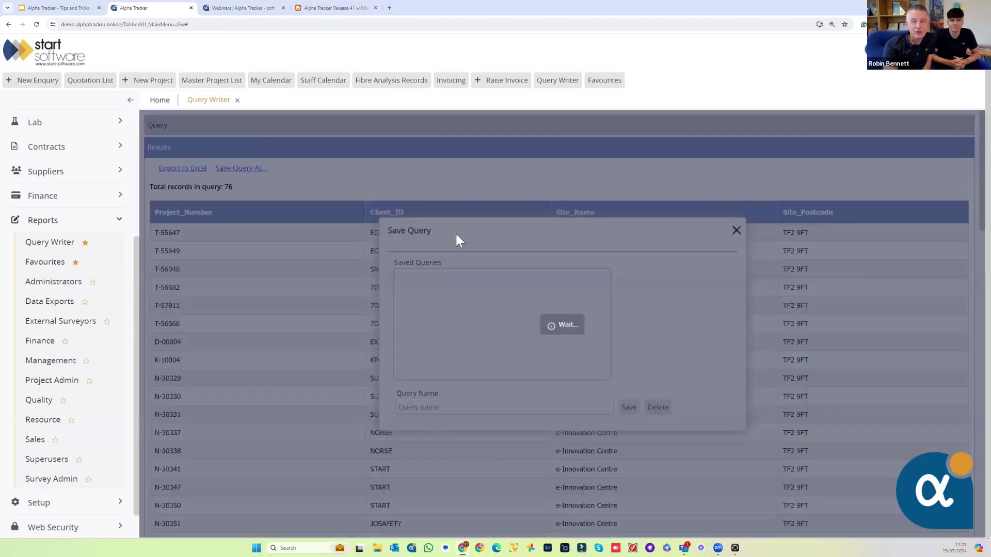
pyautogui.click(428, 408)
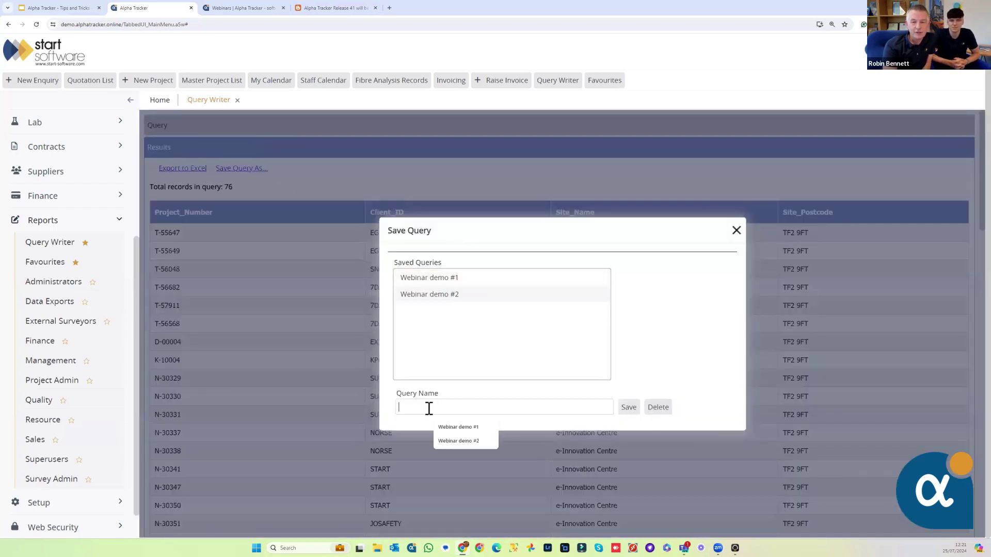
pyautogui.write('De')
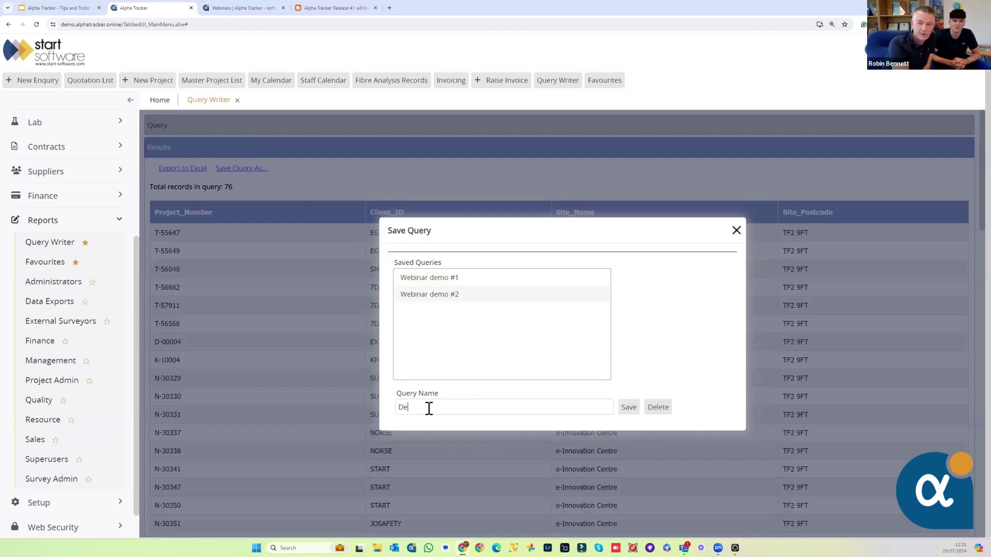
pyautogui.write('mo #3')
pyautogui.click(628, 407)
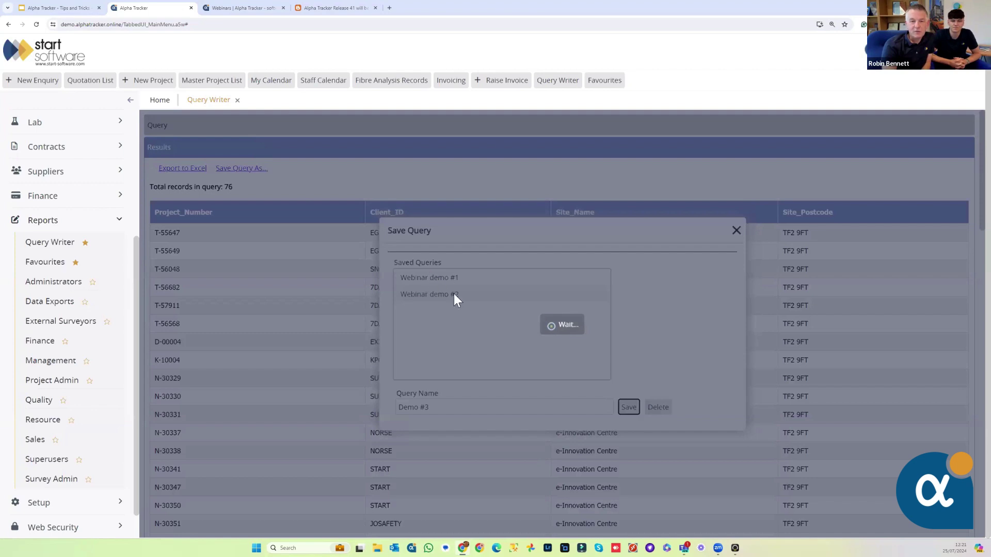
pyautogui.click(562, 163)
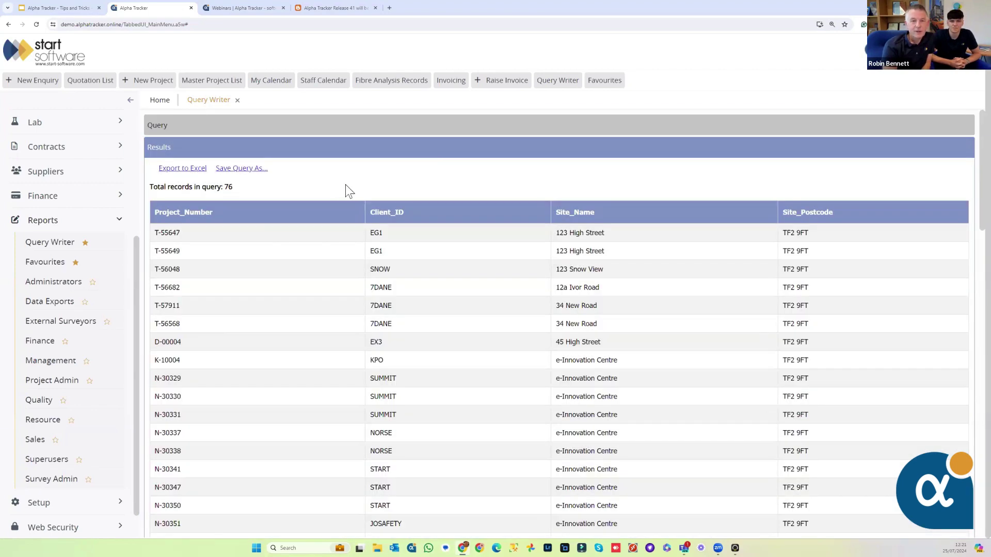
# - Close and reopen the Query Writer, and load the saved query Demo #3
pyautogui.click(237, 101)
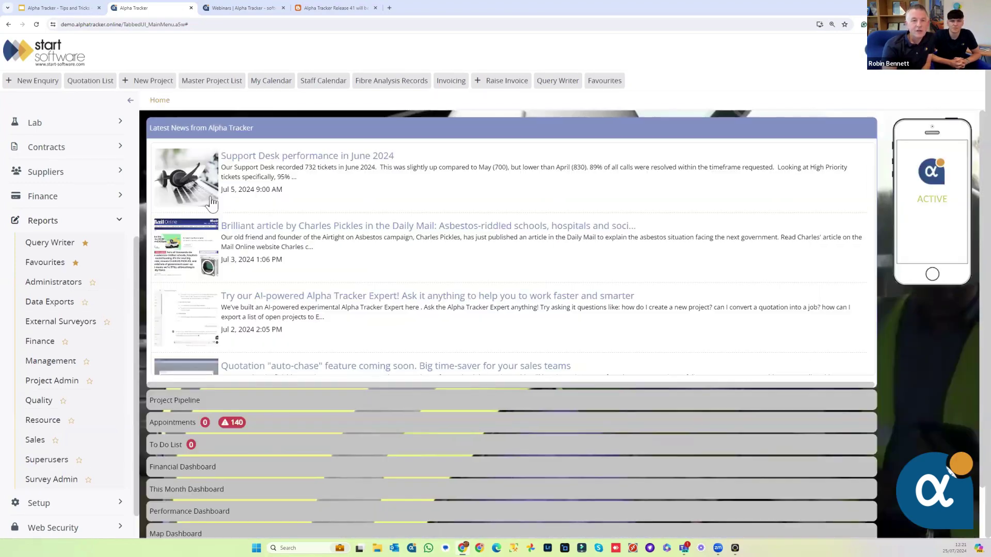
pyautogui.click(564, 84)
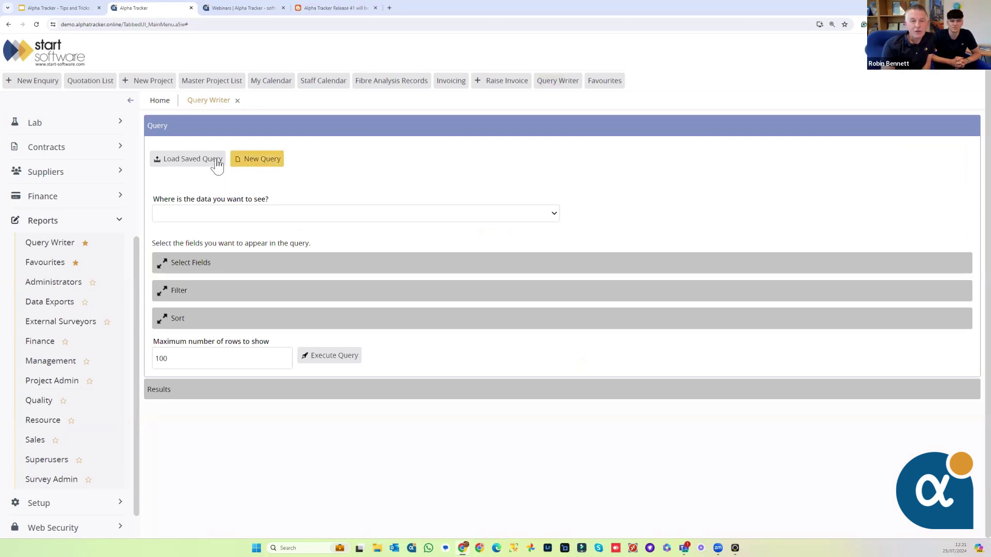
pyautogui.click(197, 158)
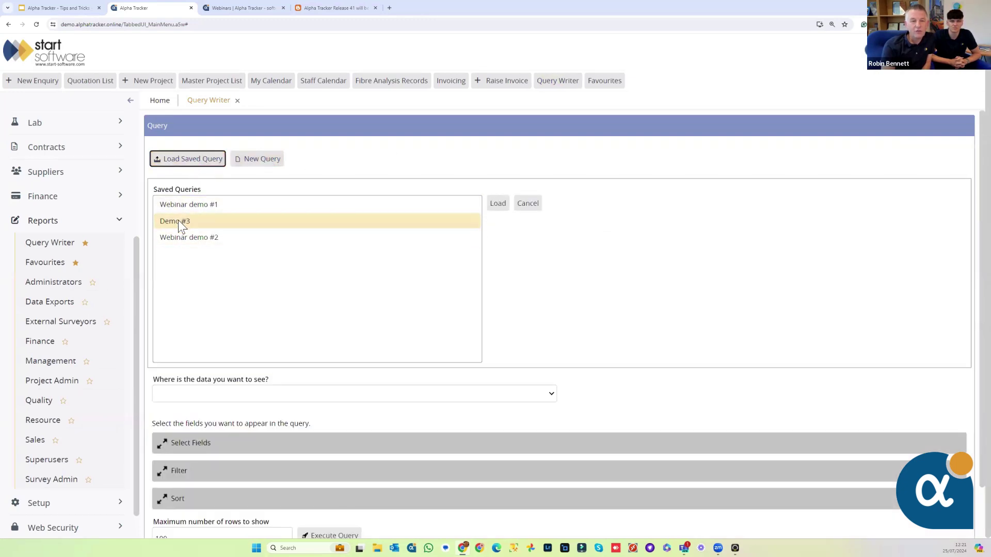
pyautogui.click(180, 221)
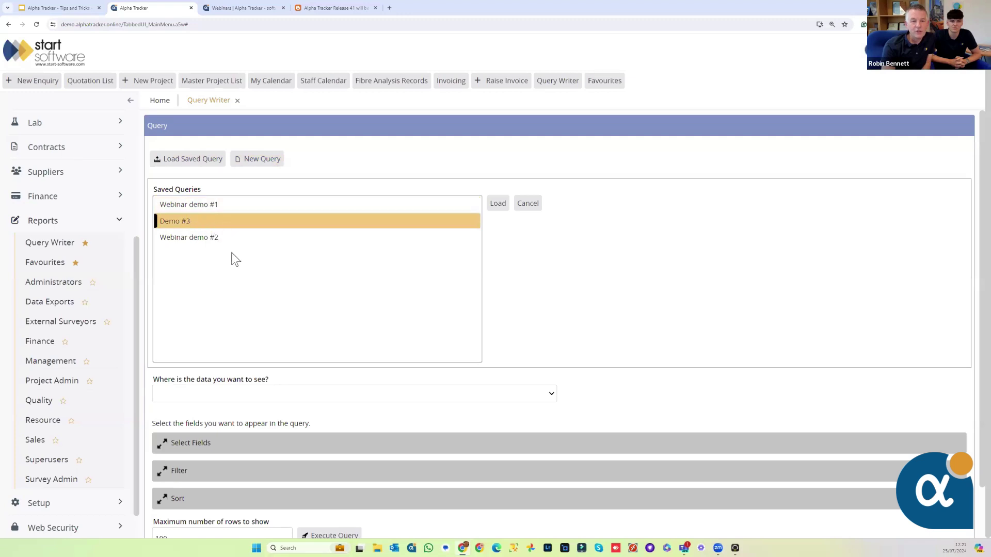
pyautogui.scroll(-1, 447, 240)
pyautogui.click(501, 167)
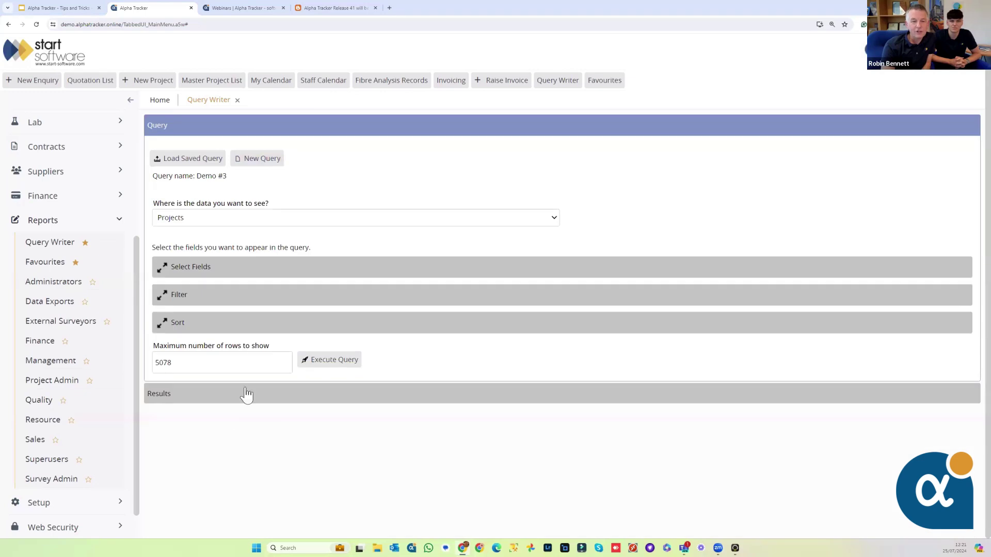
# - Expand the field selection, filter and sort sections of the loaded Demo #3 query and review their settings
pyautogui.click(252, 270)
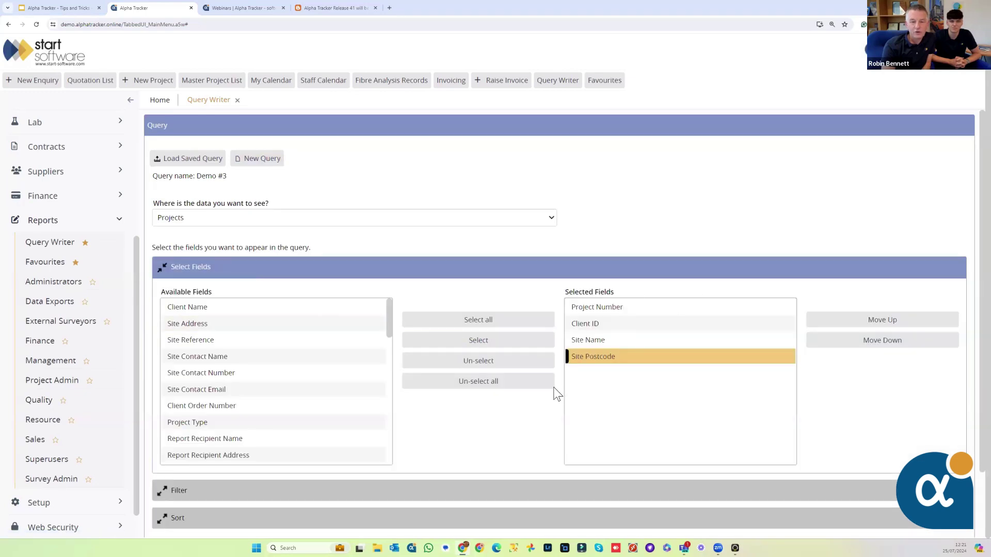
pyautogui.scroll(-2, 557, 394)
pyautogui.click(398, 413)
pyautogui.scroll(-2, 309, 382)
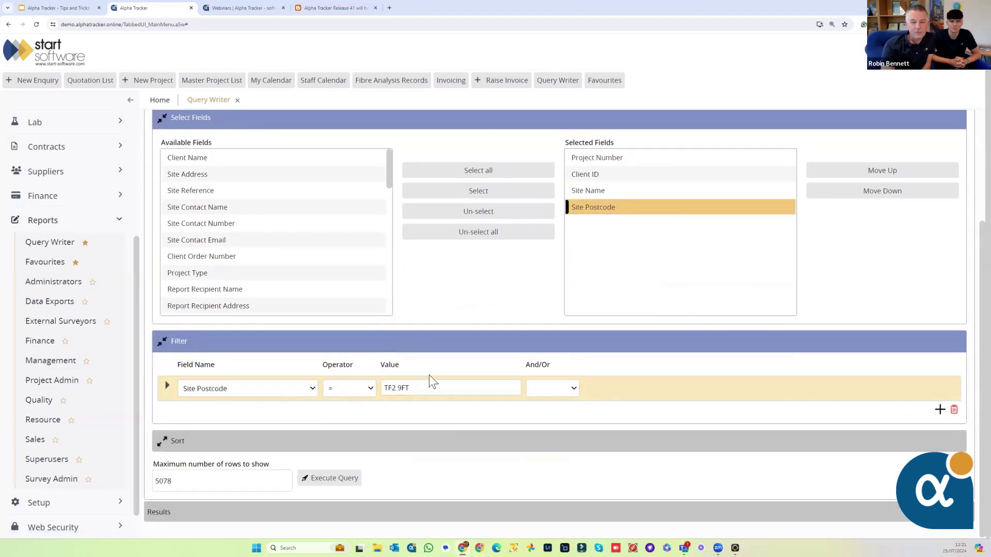
pyautogui.click(385, 451)
pyautogui.scroll(-1, 382, 444)
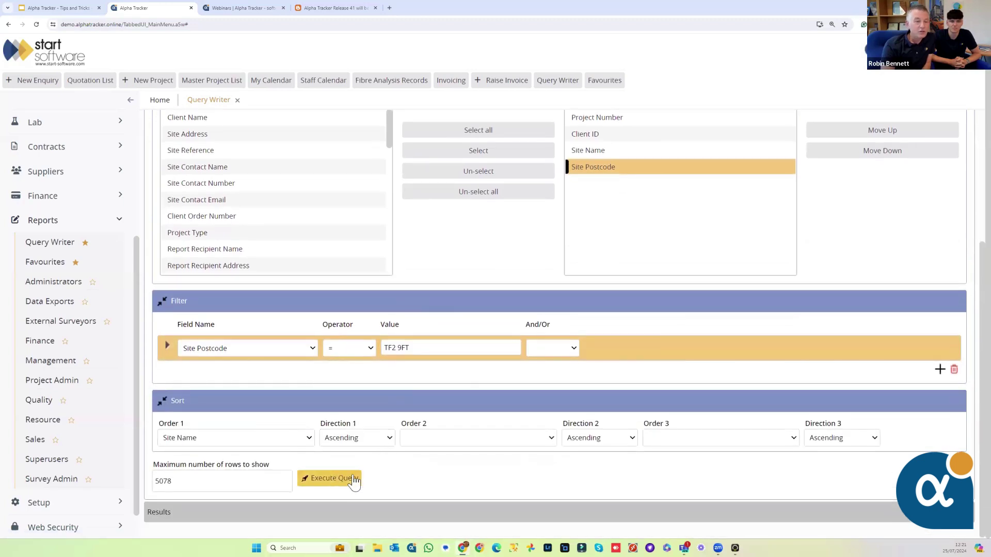
pyautogui.scroll(2, 416, 431)
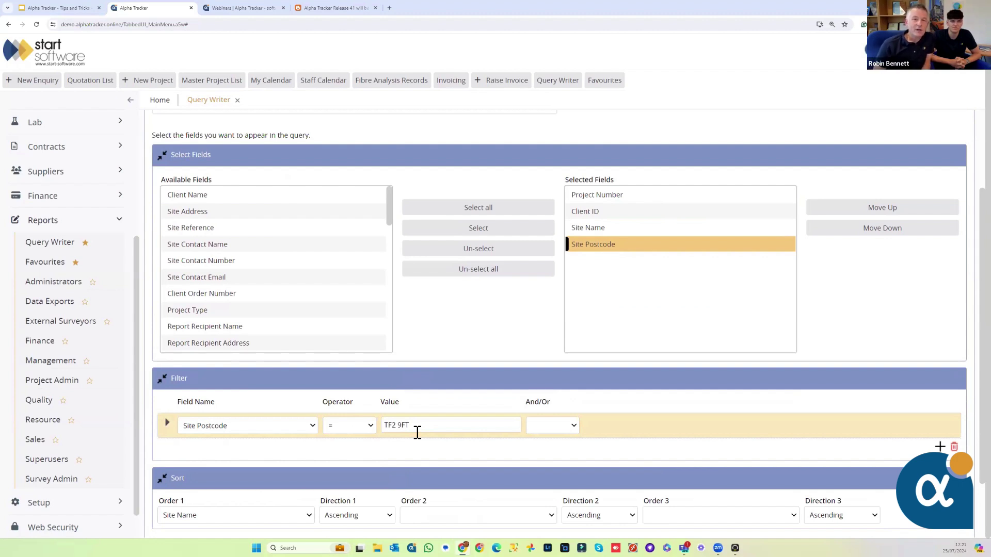
pyautogui.scroll(3, 422, 198)
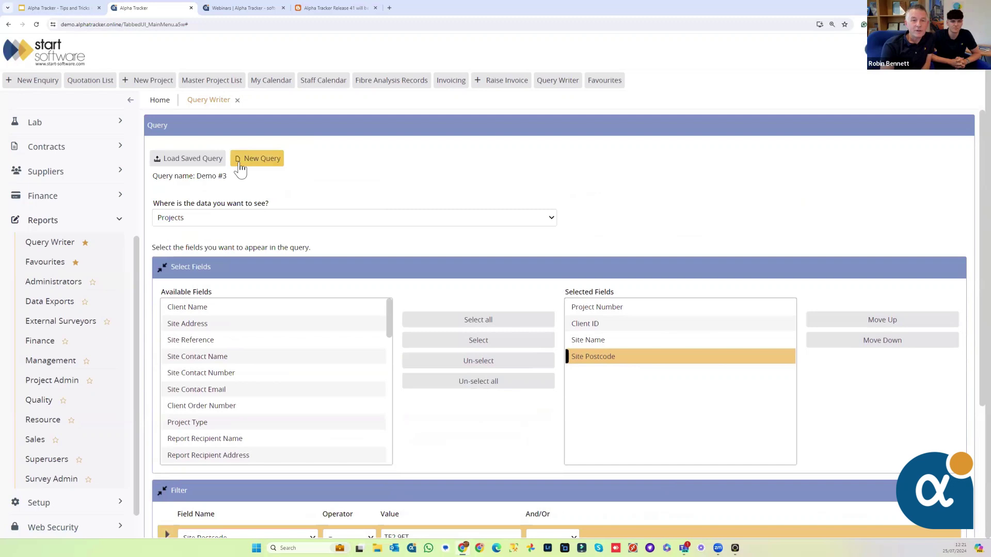
# - Show the saved queries, then clear the existing definition to start a new query and view the available data sources
pyautogui.click(199, 160)
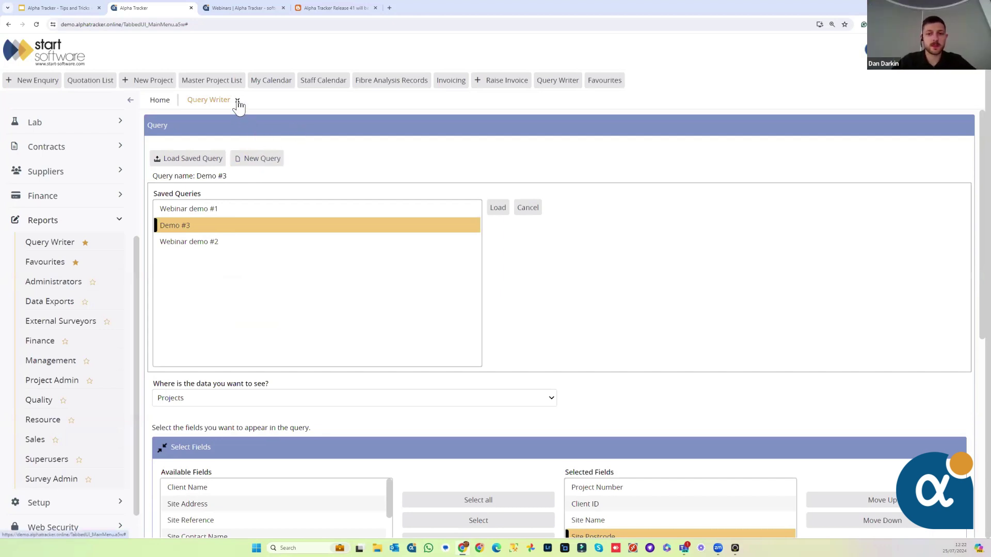
pyautogui.click(259, 168)
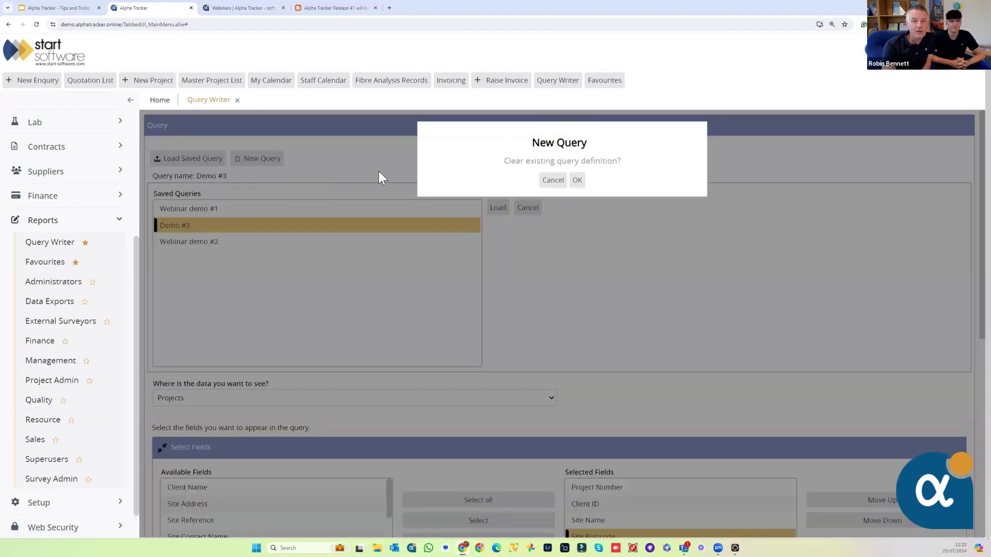
pyautogui.click(575, 179)
pyautogui.click(234, 219)
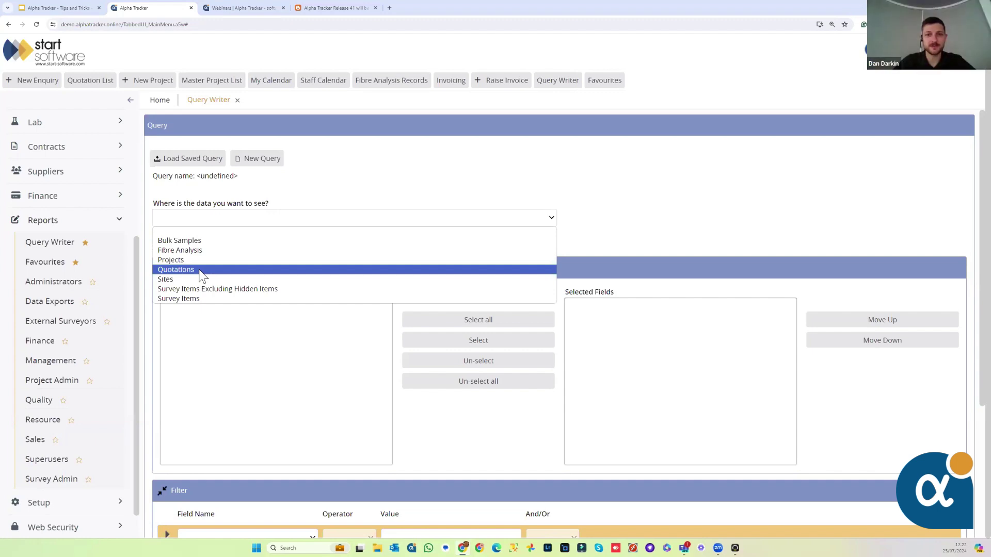
pyautogui.click(236, 100)
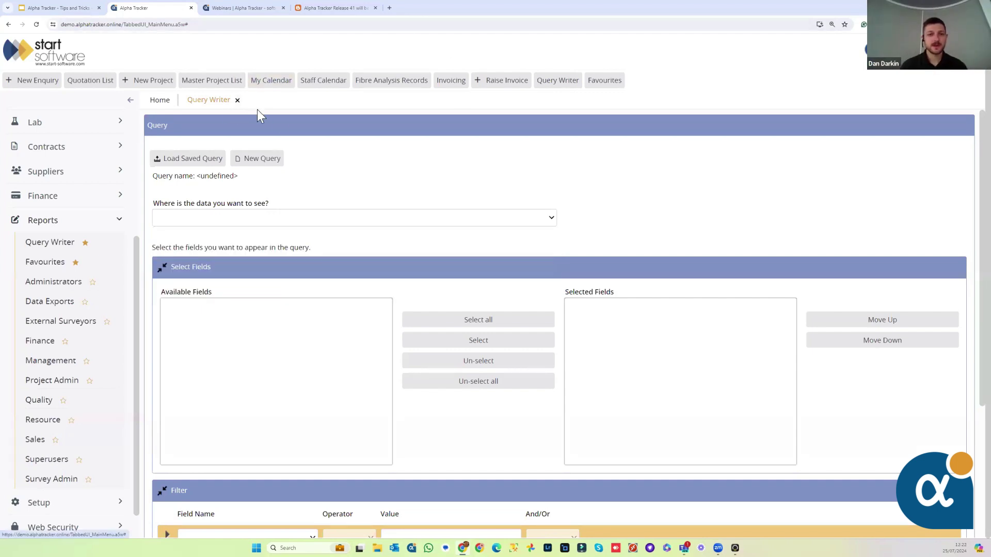
# - Close the Query Writer and open the Favourites reports
pyautogui.click(237, 100)
pyautogui.scroll(-1, 443, 242)
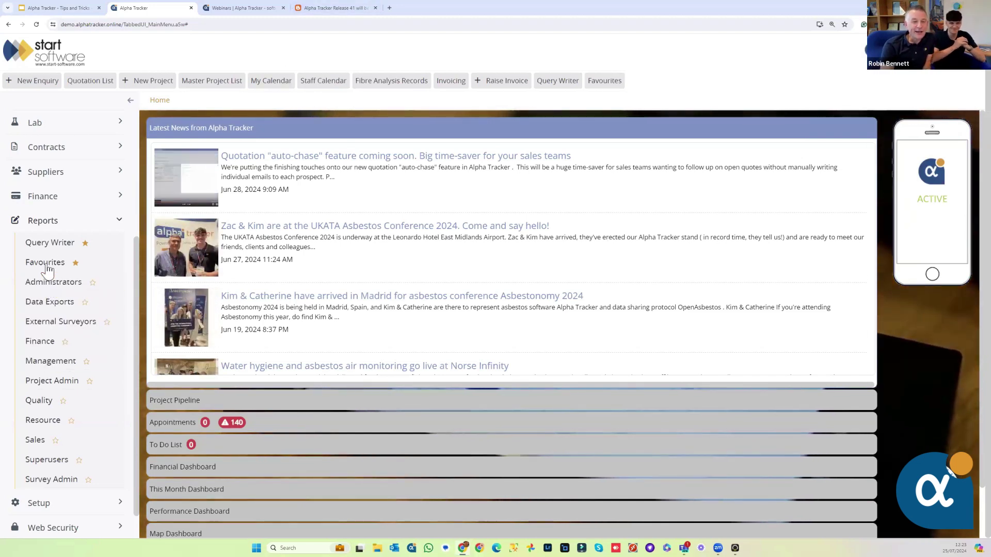
pyautogui.click(599, 81)
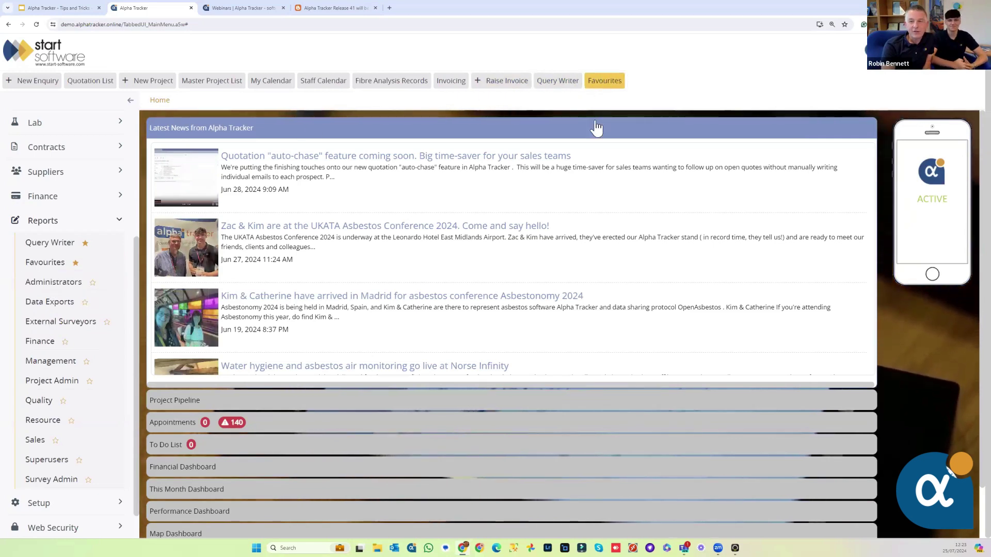